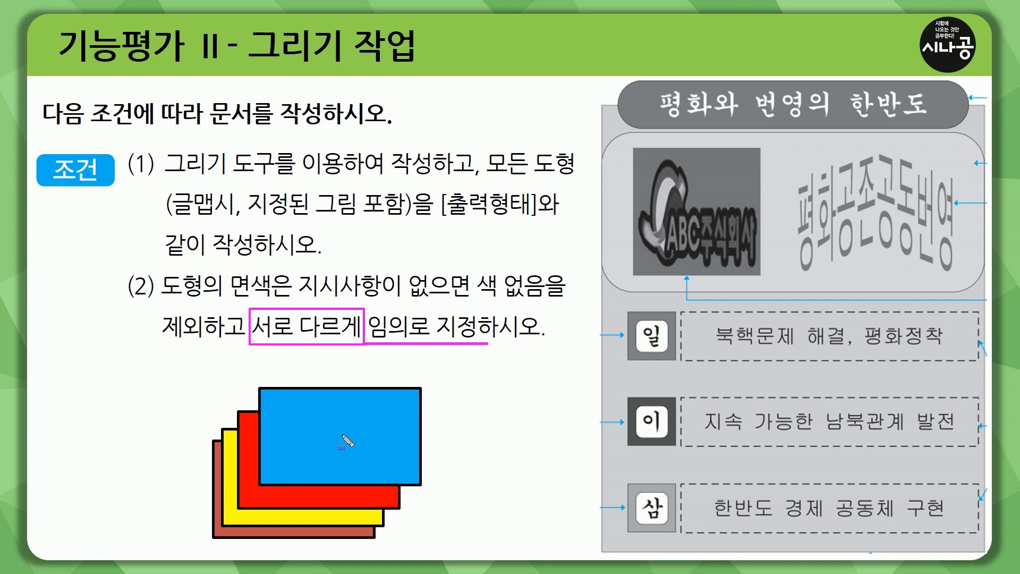
key(e)
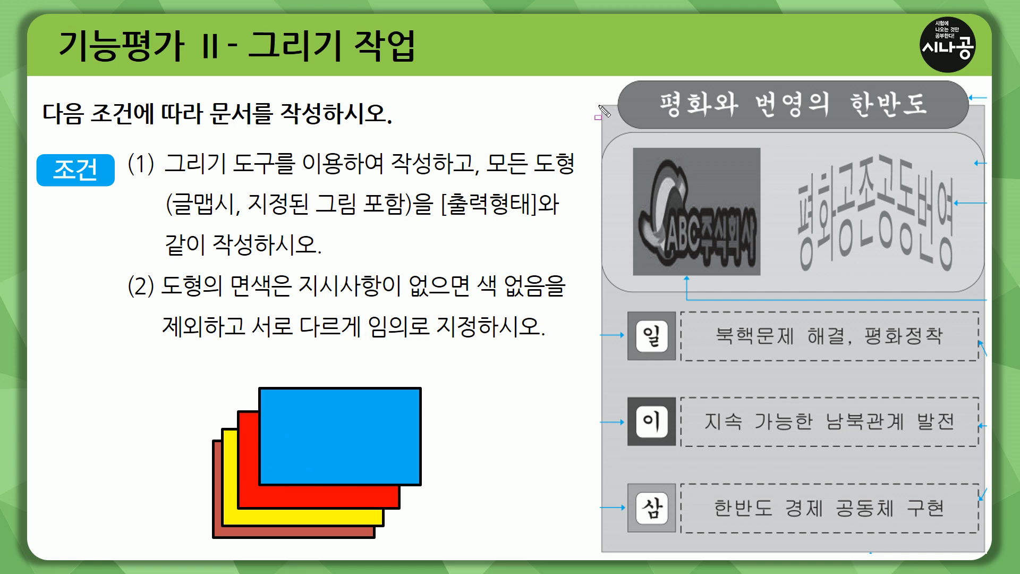
mouse_move(600, 104)
mouse_down()
mouse_move(642, 346)
mouse_move(954, 494)
mouse_up()
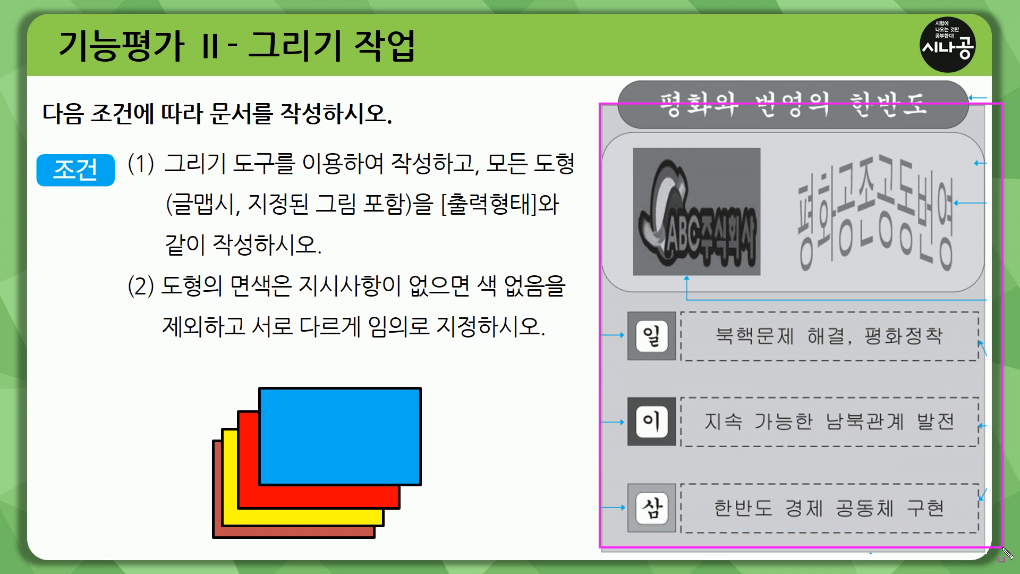
key(Escape)
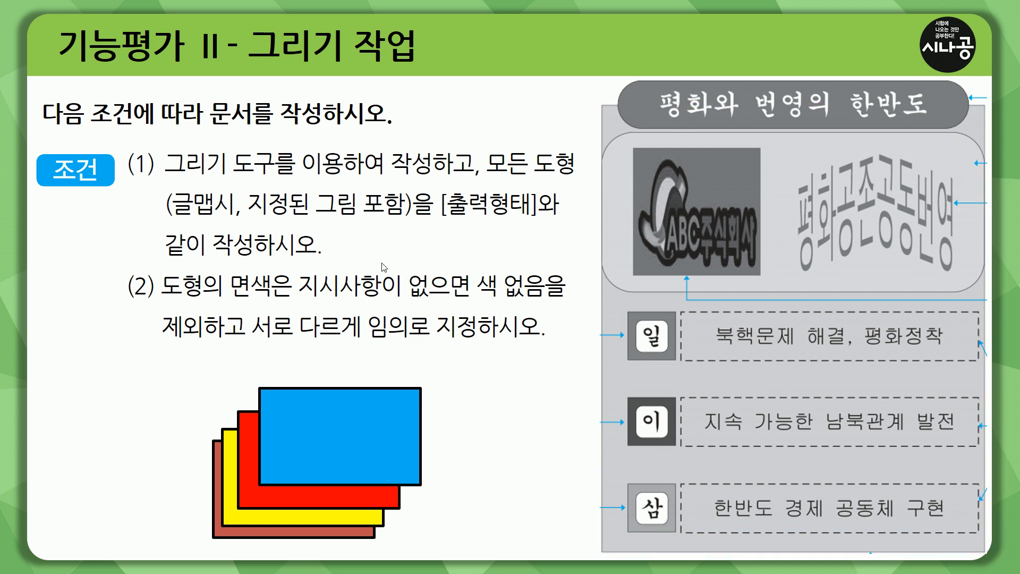
click(604, 215)
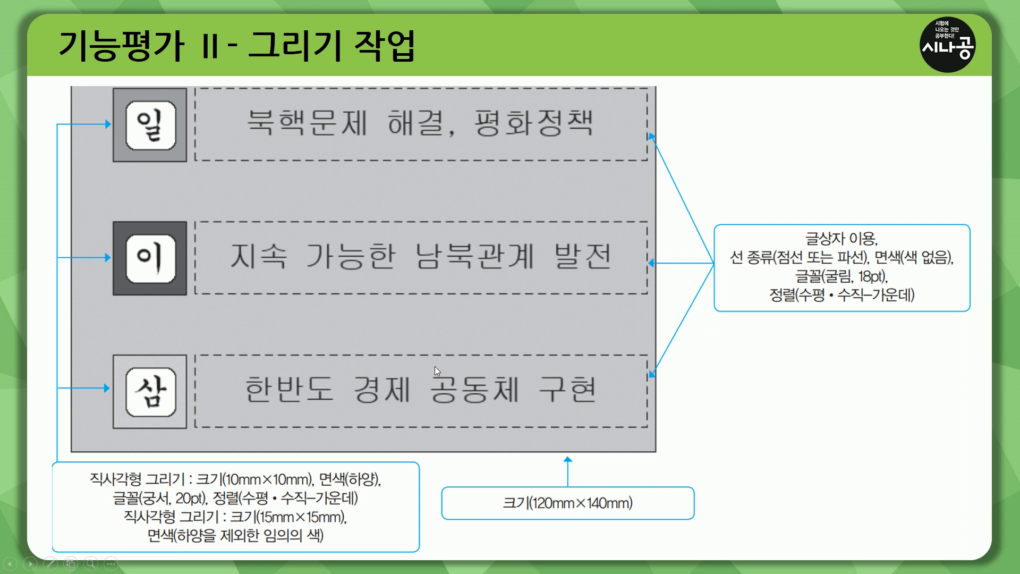
key(ctrl+p)
mouse_move(441, 480)
mouse_down()
mouse_move(637, 526)
mouse_move(702, 528)
mouse_up()
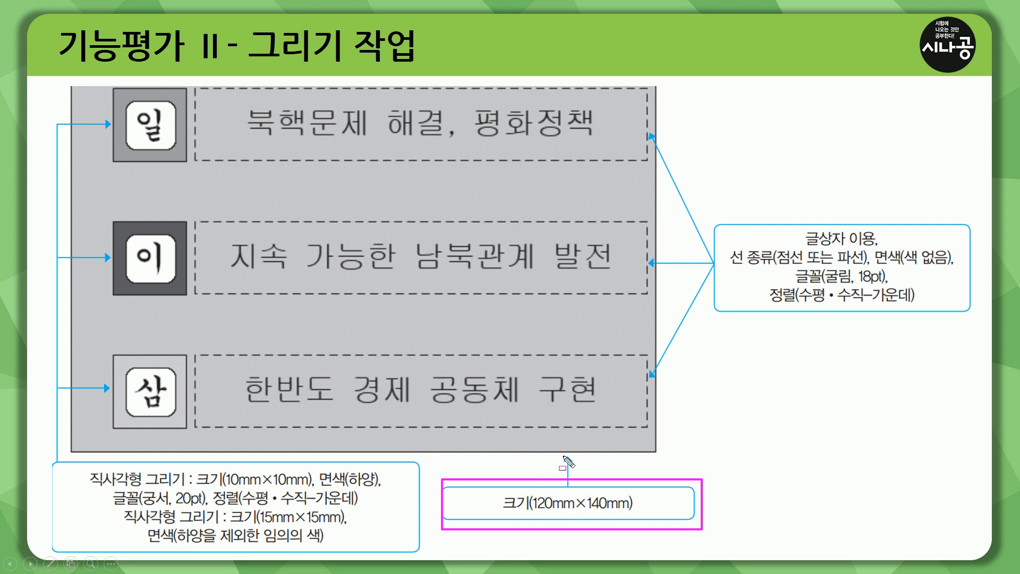
key(Escape)
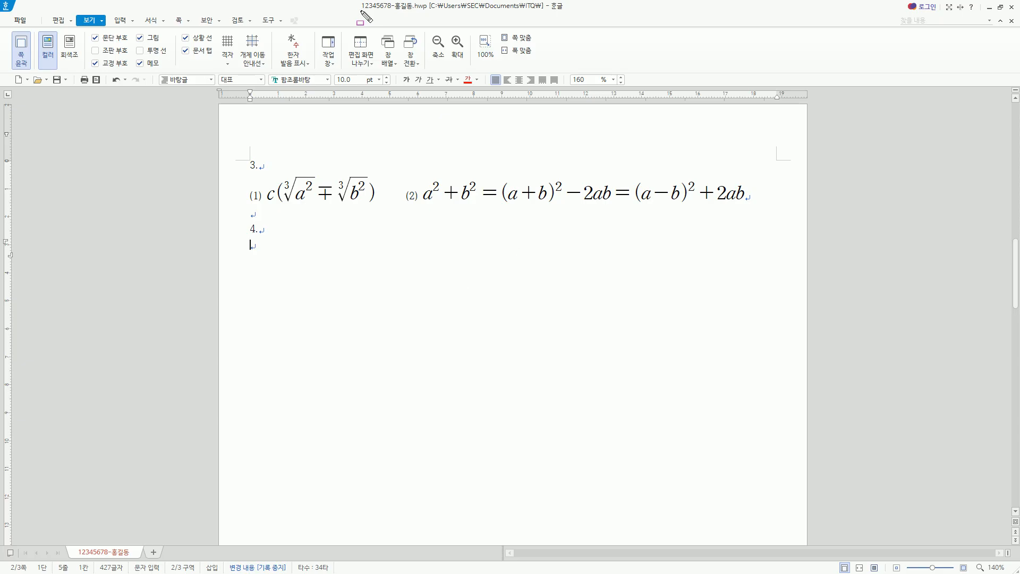
drag(357, 13, 414, 12)
mouse_move(264, 170)
mouse_down()
mouse_move(307, 208)
mouse_move(380, 208)
mouse_up()
drag(420, 174, 751, 207)
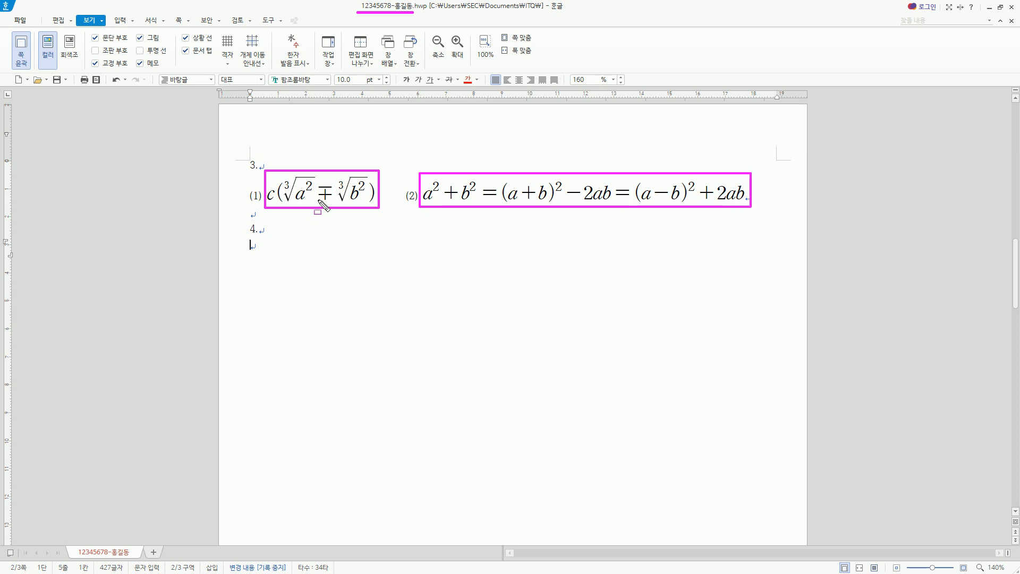
mouse_move(250, 240)
mouse_down()
mouse_move(376, 353)
mouse_move(776, 444)
mouse_move(752, 525)
mouse_up()
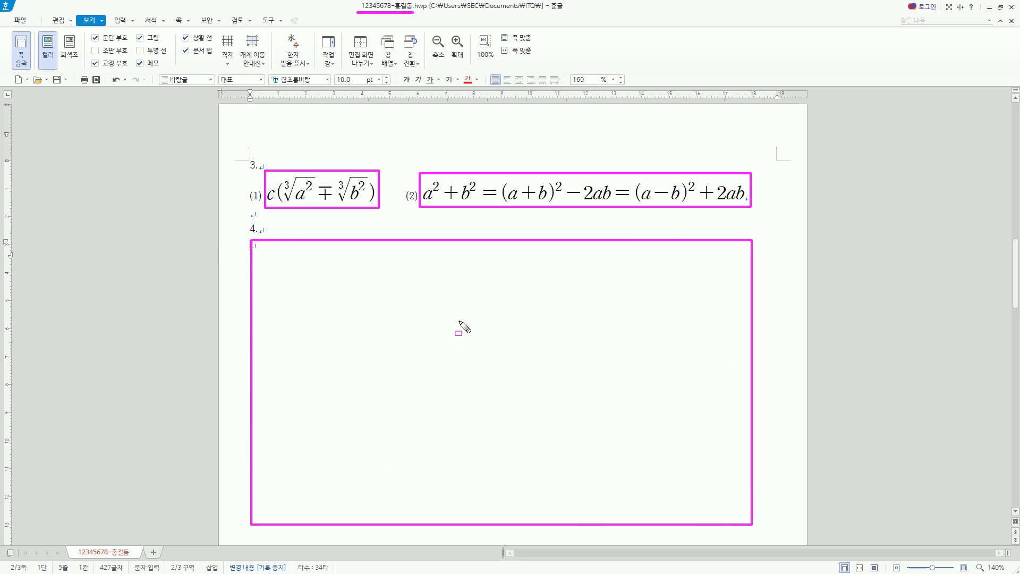
key(Escape)
scroll(403, 298, down, 3)
key(ctrl+2)
mouse_move(288, 119)
mouse_down()
mouse_move(624, 449)
mouse_move(742, 531)
mouse_up()
key(Escape)
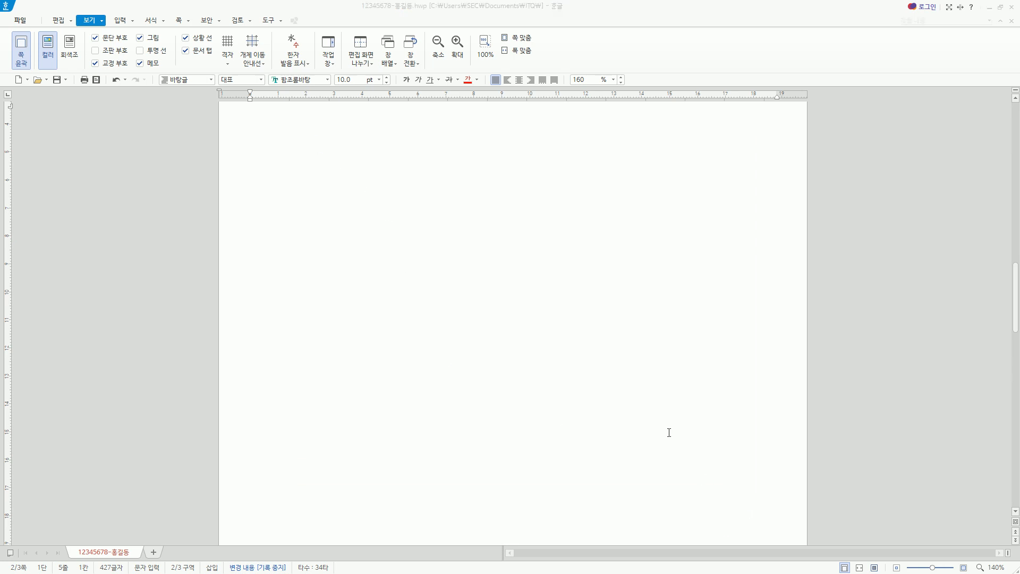
scroll(614, 373, up, 8)
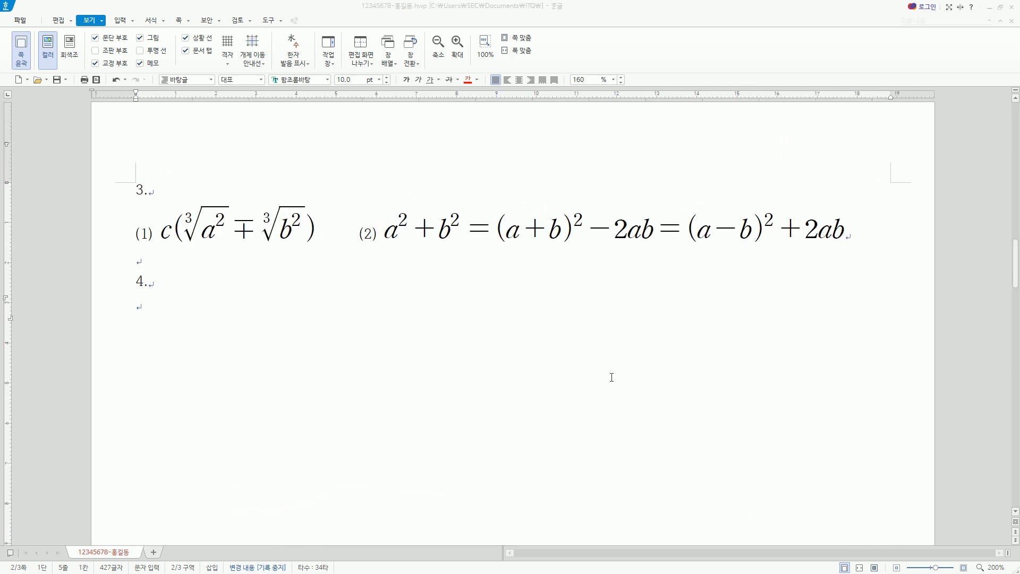
key(ctrl+2)
mouse_move(151, 317)
mouse_down()
mouse_move(798, 529)
mouse_move(874, 544)
mouse_up()
key(Escape)
scroll(630, 417, down, 8)
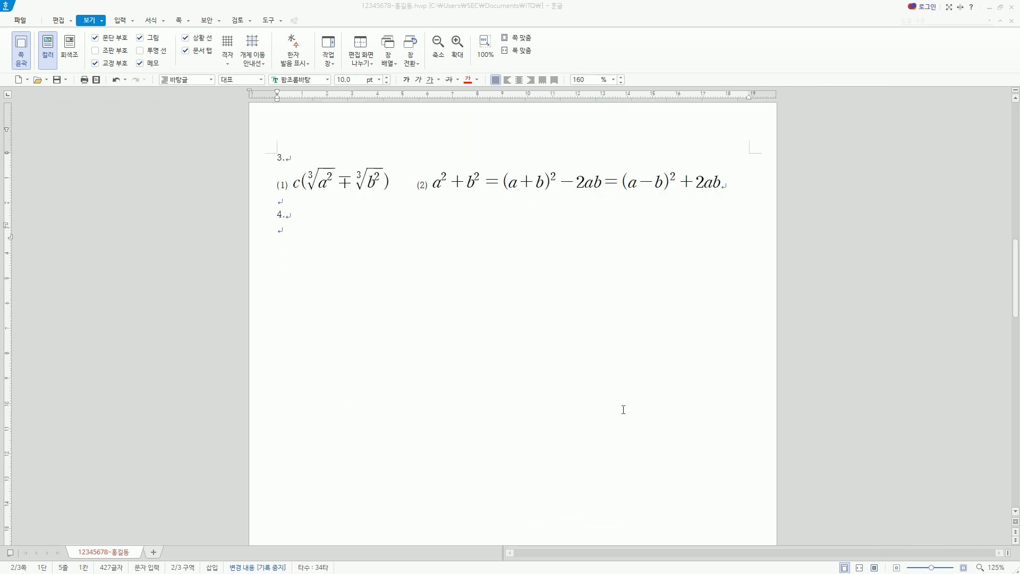
scroll(623, 409, down, 3)
key(ctrl+2)
mouse_move(331, 115)
mouse_down()
mouse_move(473, 405)
mouse_move(750, 524)
mouse_up()
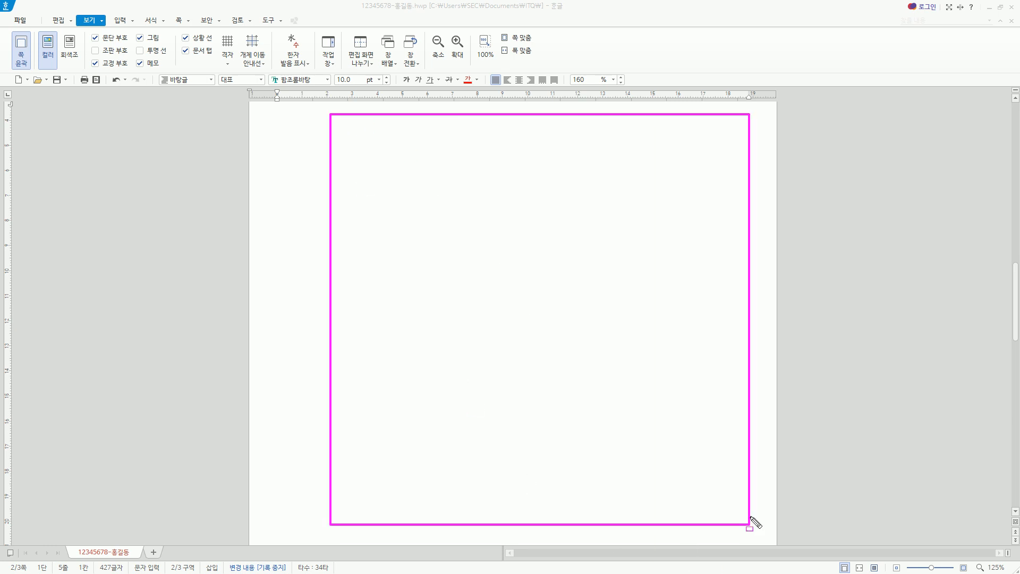
key(Escape)
scroll(636, 492, up, 3)
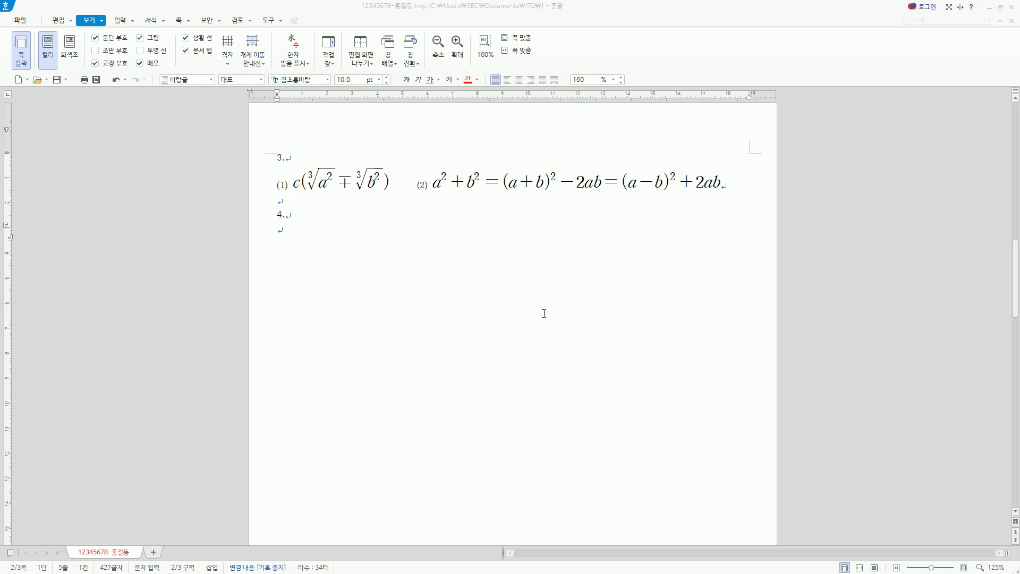
Step: Draw a rectangle in the blank area below item 4 and enlarge it to about 76 × 56 mm
click(121, 21)
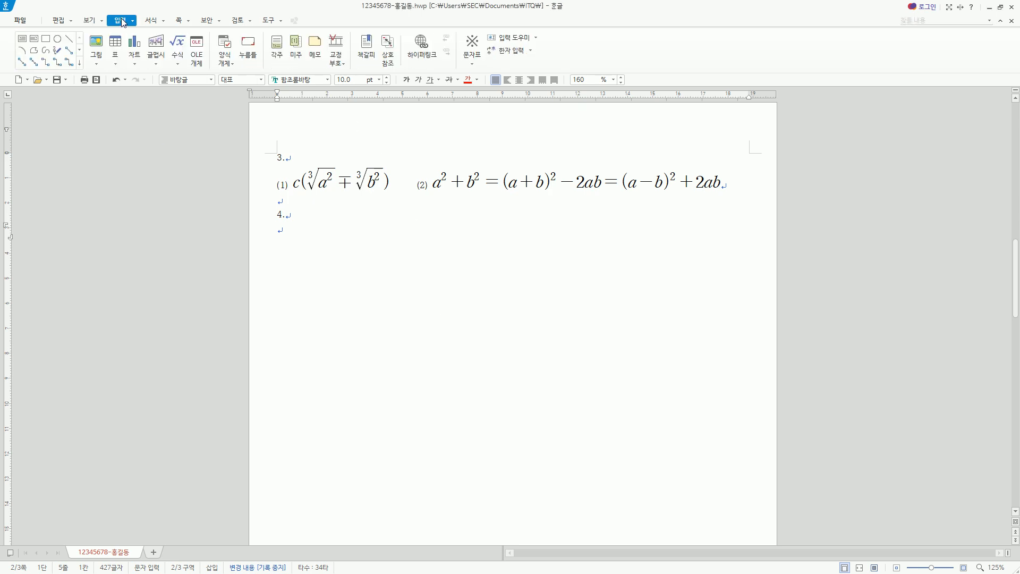
key(ctrl+2)
drag(15, 30, 84, 71)
click(46, 38)
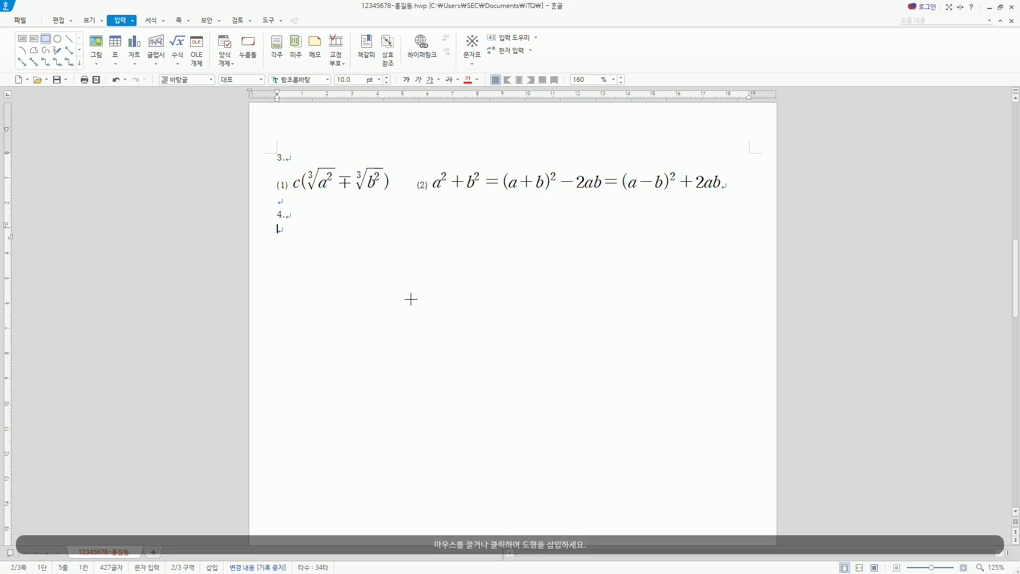
drag(348, 248, 468, 330)
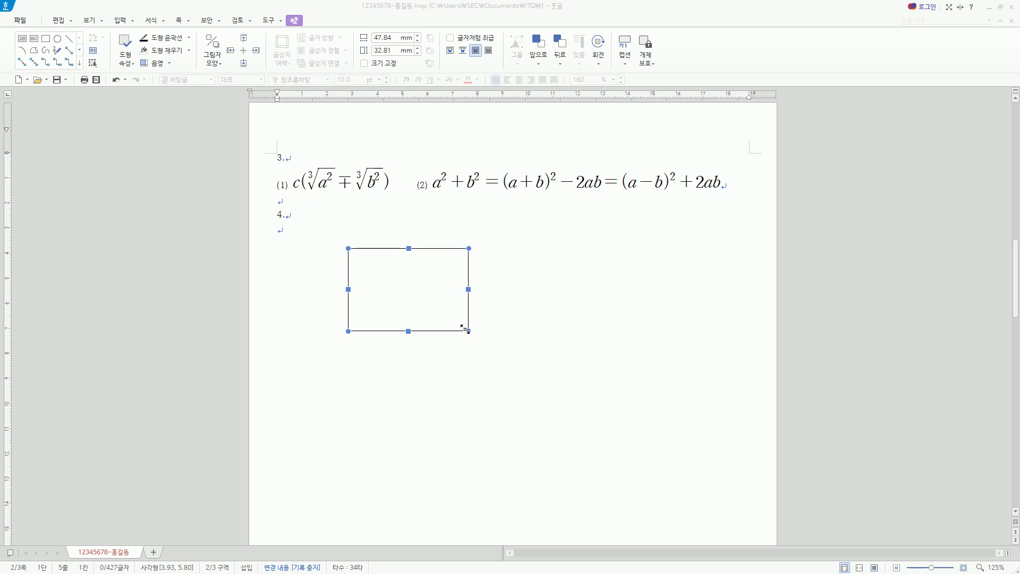
drag(468, 330, 538, 389)
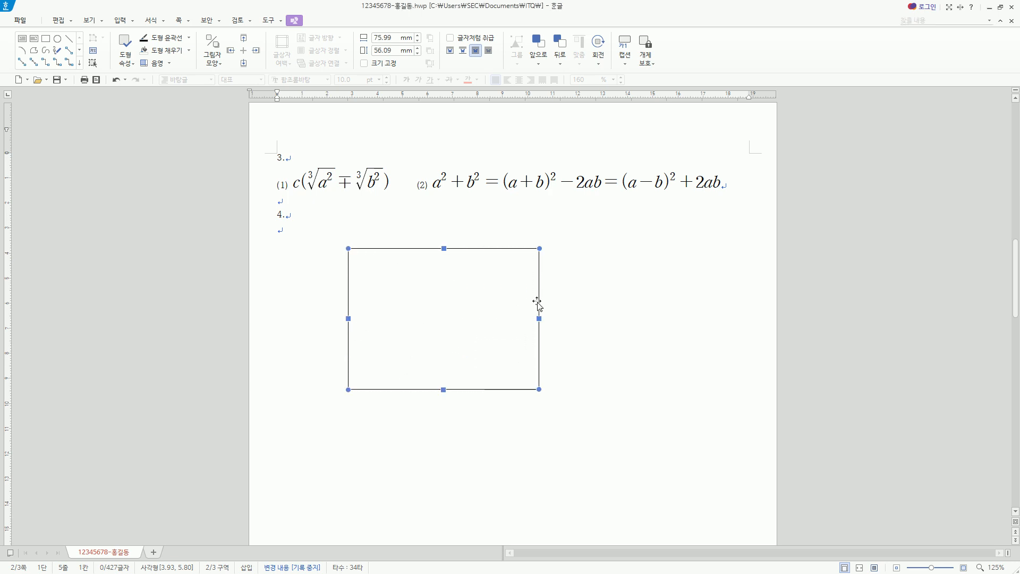
Step: Set the rectangle's width to 120 mm and height to 140 mm in its object properties, and lock its size
double_click(412, 281)
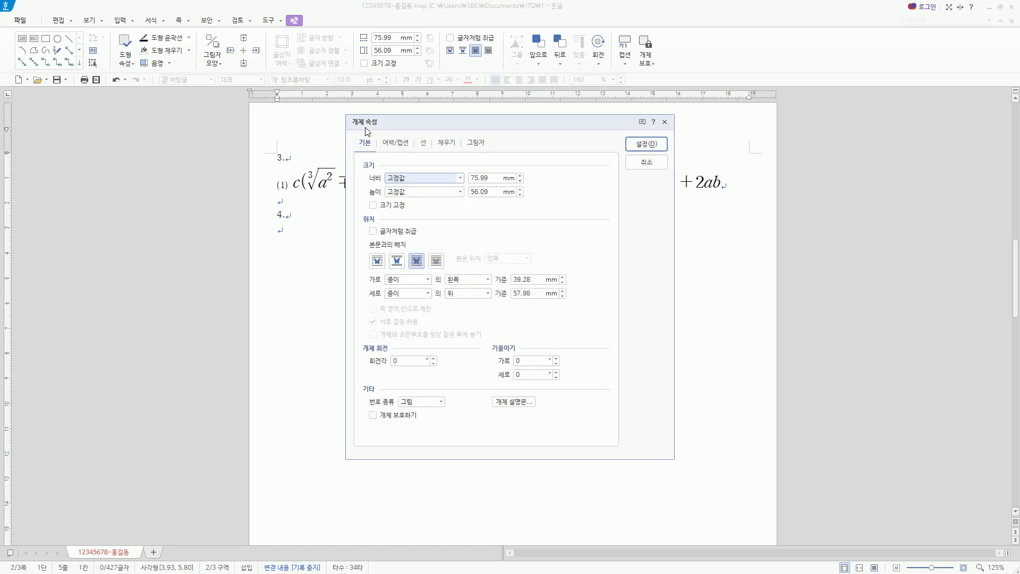
drag(349, 113, 383, 129)
drag(360, 158, 387, 172)
mouse_move(461, 167)
mouse_down()
mouse_move(508, 204)
mouse_move(526, 203)
mouse_up()
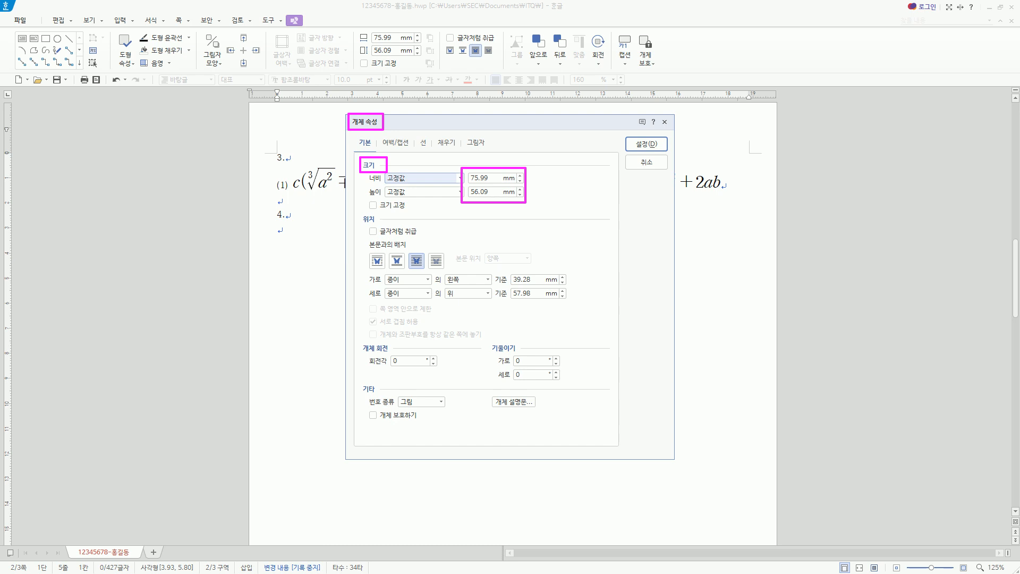
key(Escape)
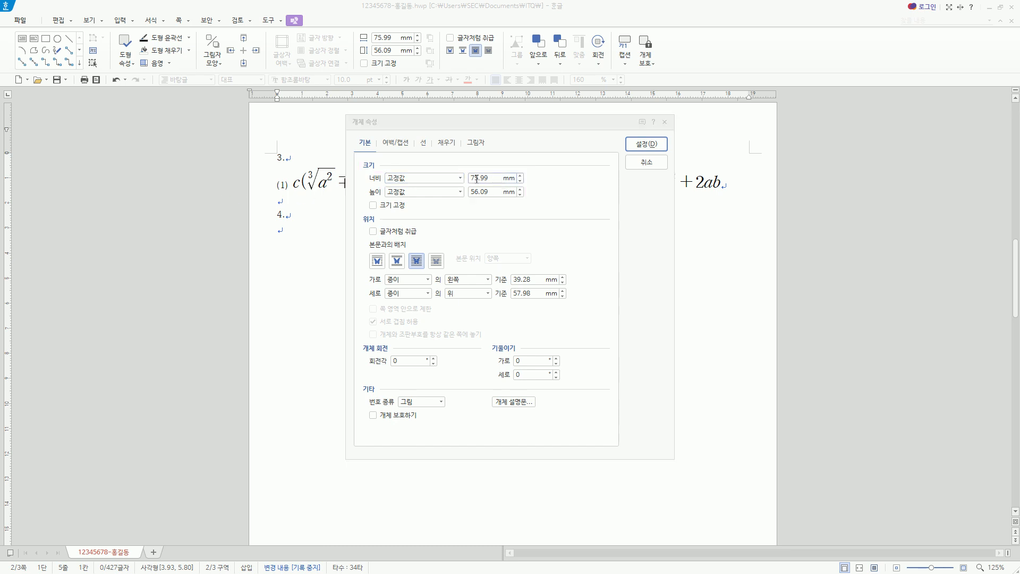
mouse_move(466, 173)
mouse_down()
mouse_move(498, 183)
mouse_move(498, 198)
mouse_up()
key(Escape)
drag(468, 174, 494, 183)
key(Escape)
double_click(493, 178)
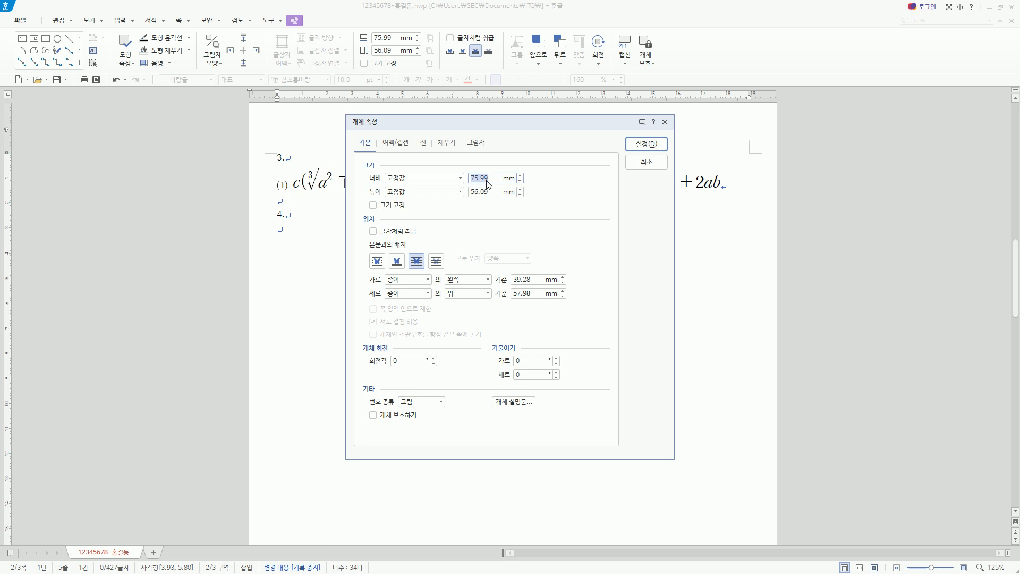
text(120)
click(492, 192)
key(Tab)
text(14)
click(393, 207)
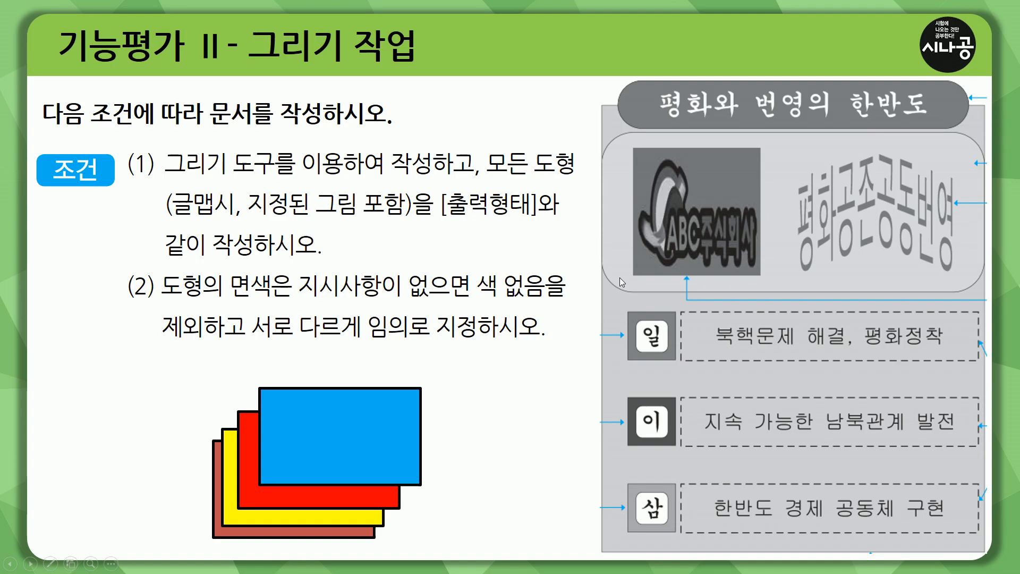
drag(601, 103, 664, 301)
drag(776, 450, 992, 553)
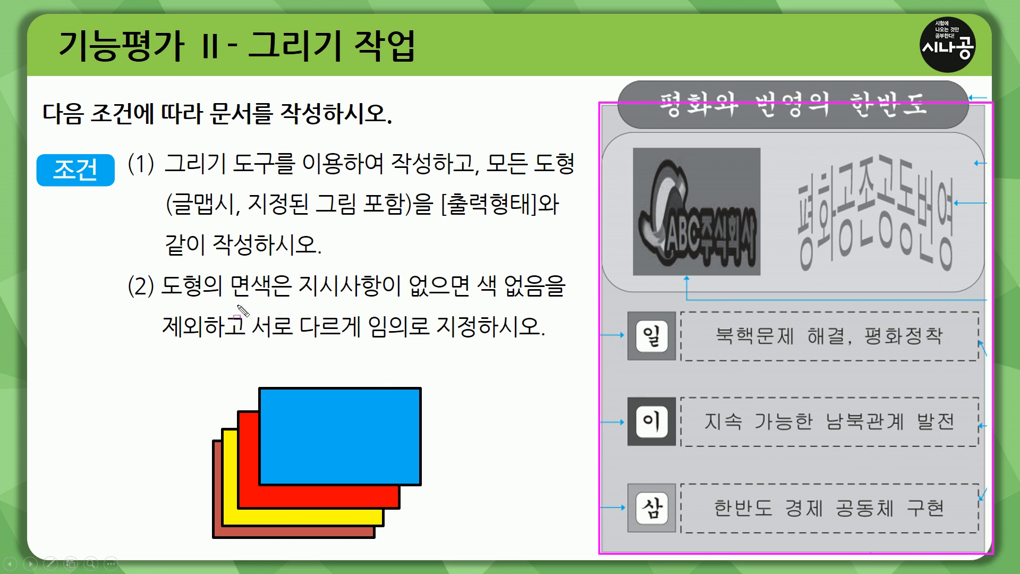
mouse_move(228, 269)
mouse_down()
mouse_move(290, 303)
mouse_move(478, 301)
mouse_up()
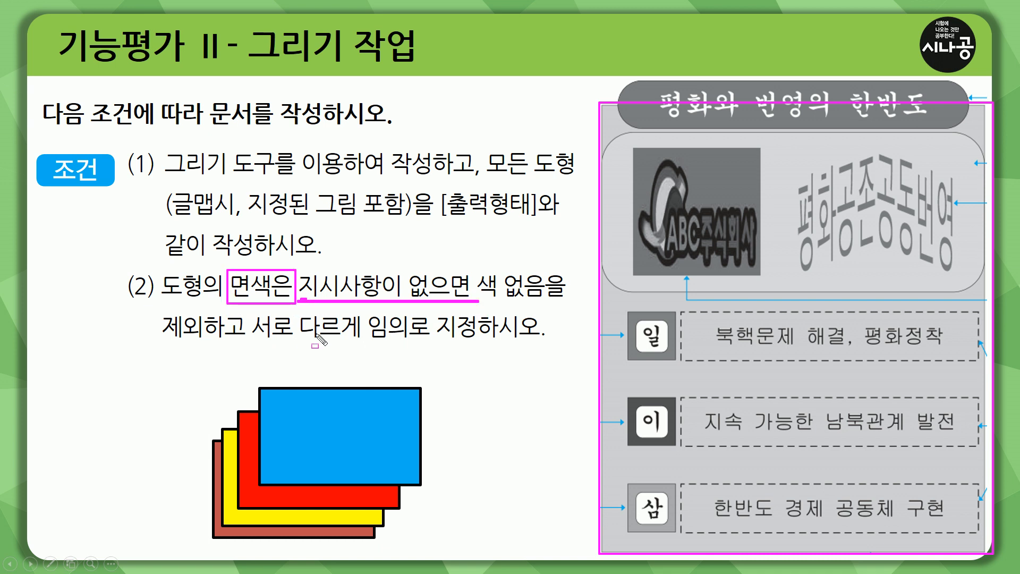
drag(362, 341, 466, 342)
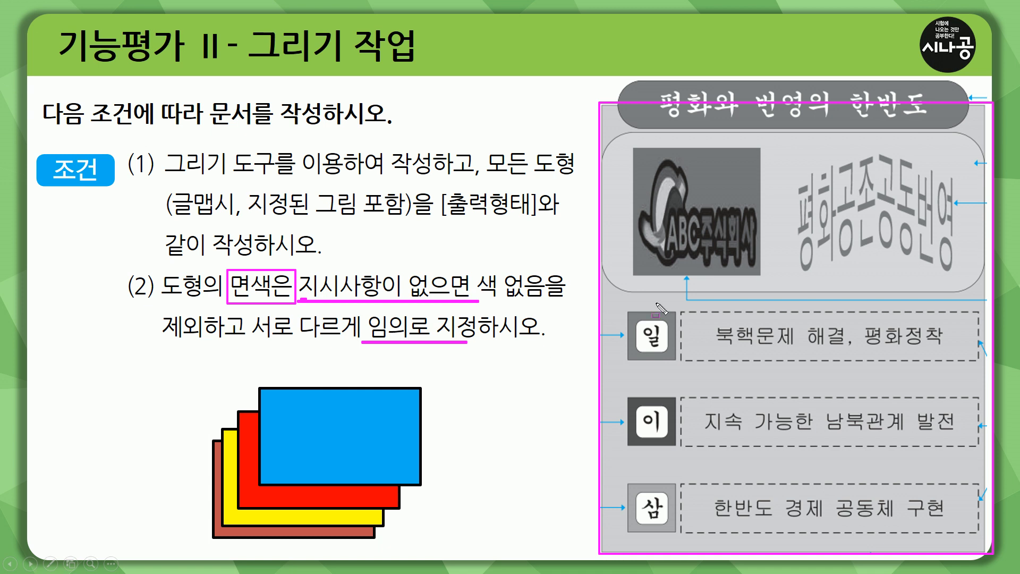
key(Escape)
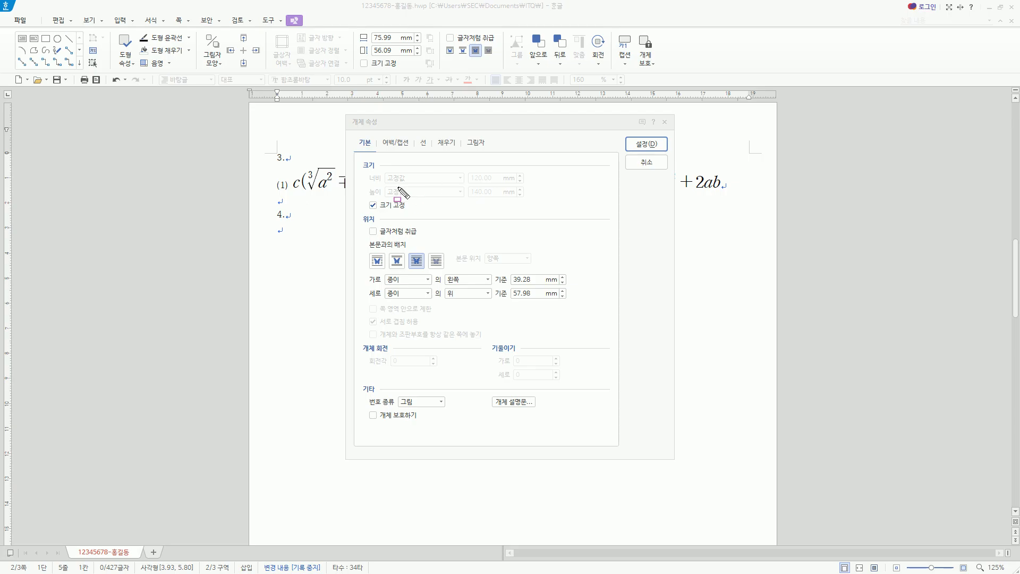
mouse_move(435, 135)
mouse_down()
mouse_move(449, 151)
mouse_move(458, 135)
mouse_up()
key(Escape)
Step: Fill the rectangle with a dark yellow face colour from the 오피스 palette and apply the object properties
click(449, 145)
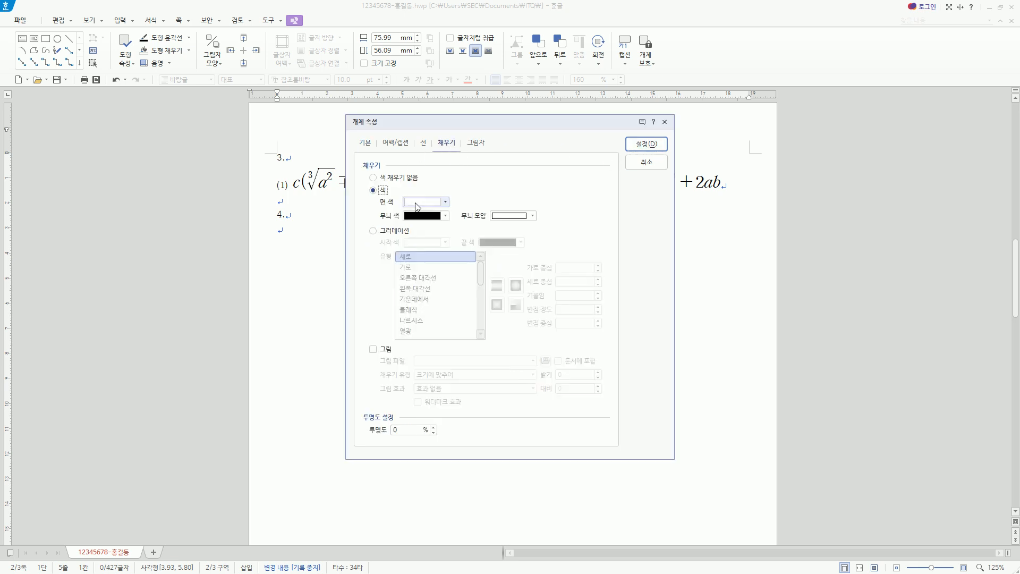
click(416, 203)
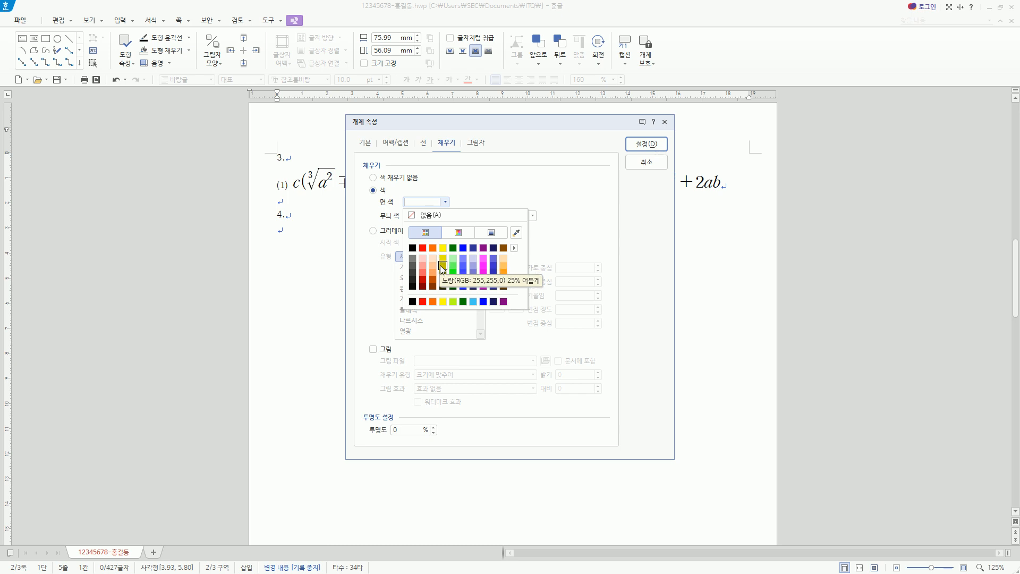
click(514, 249)
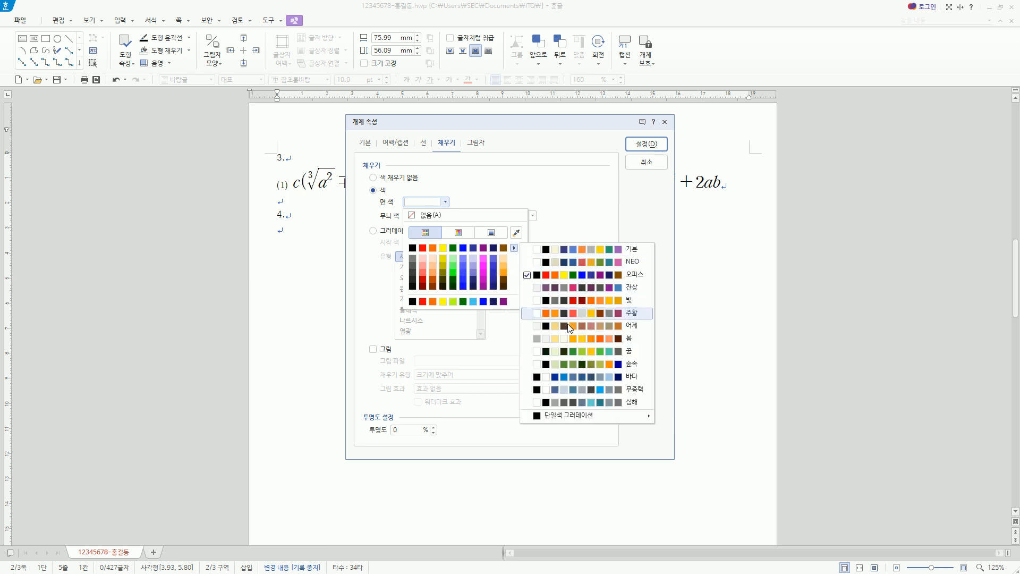
click(563, 275)
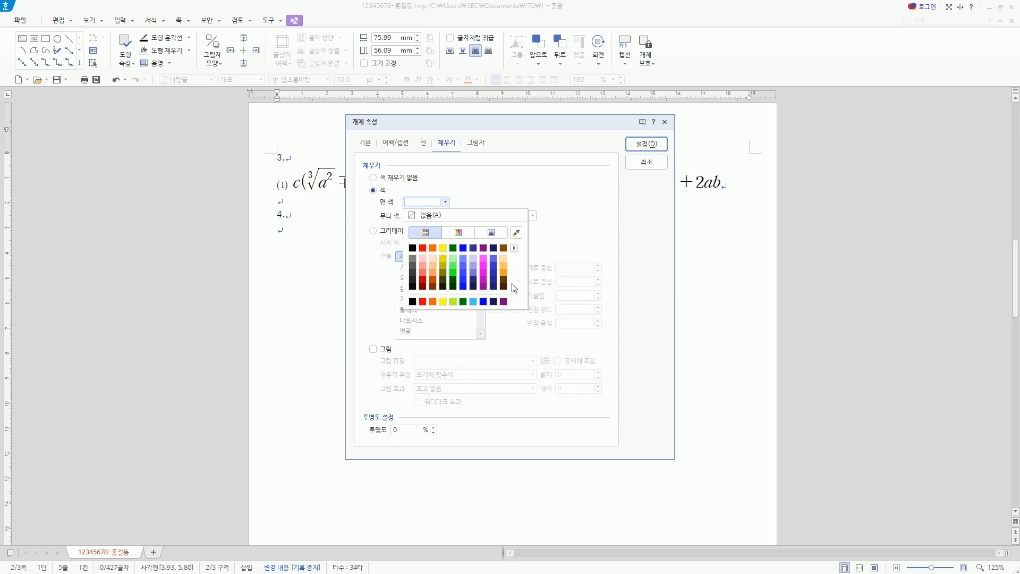
click(444, 257)
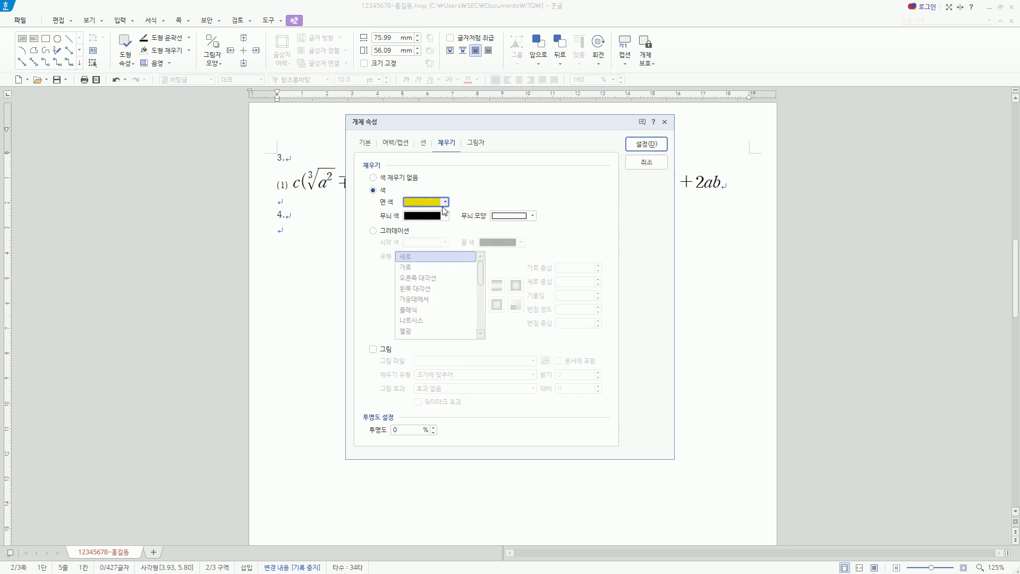
click(644, 144)
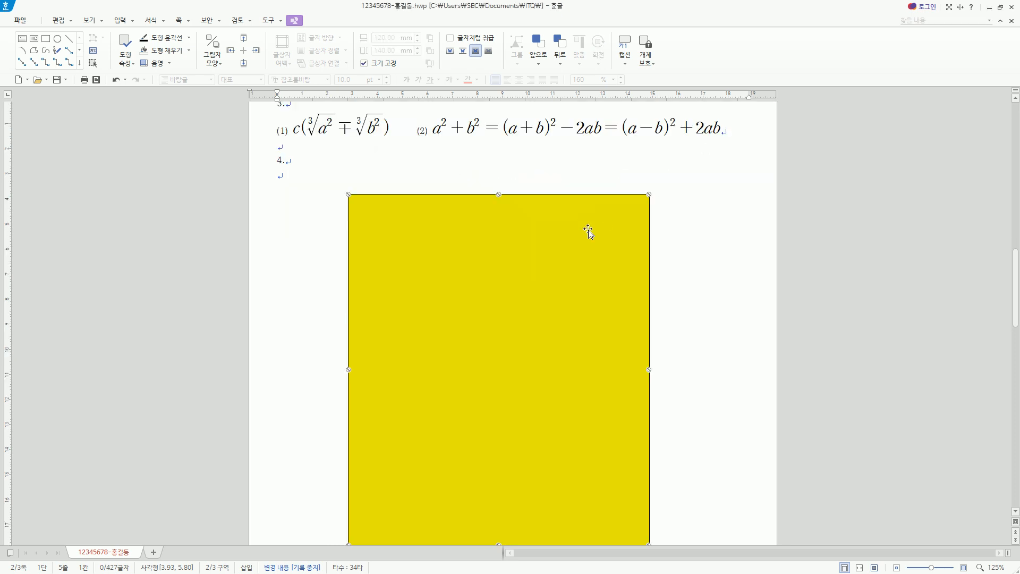
scroll(583, 255, down, 4)
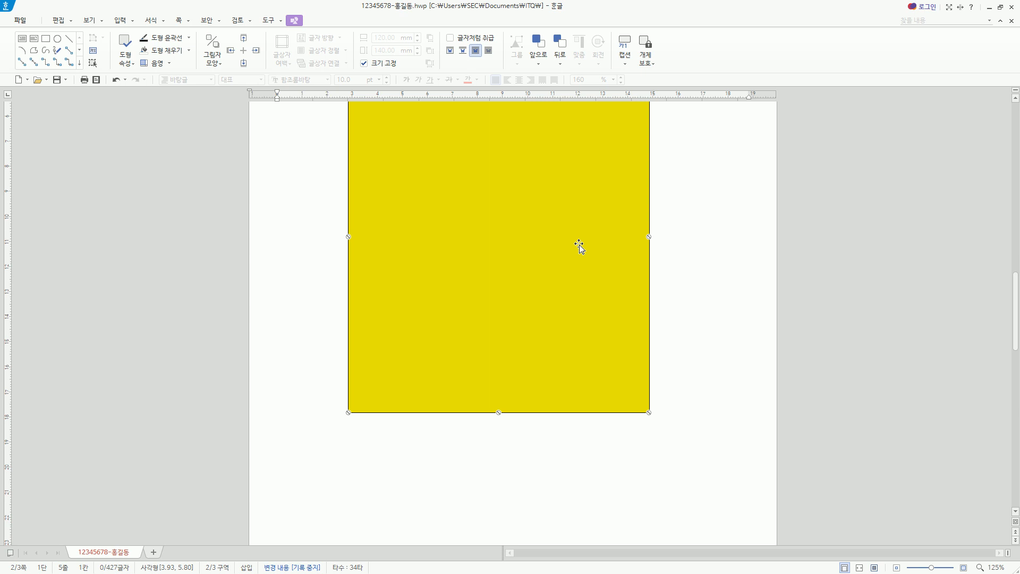
scroll(579, 245, up, 4)
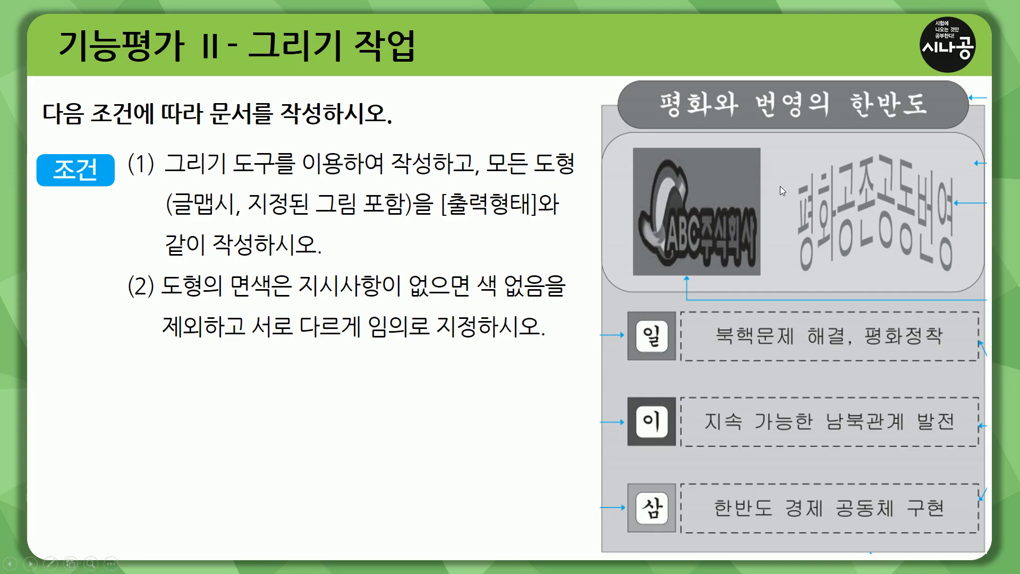
mouse_move(610, 76)
mouse_down()
mouse_move(849, 131)
mouse_move(975, 132)
mouse_up()
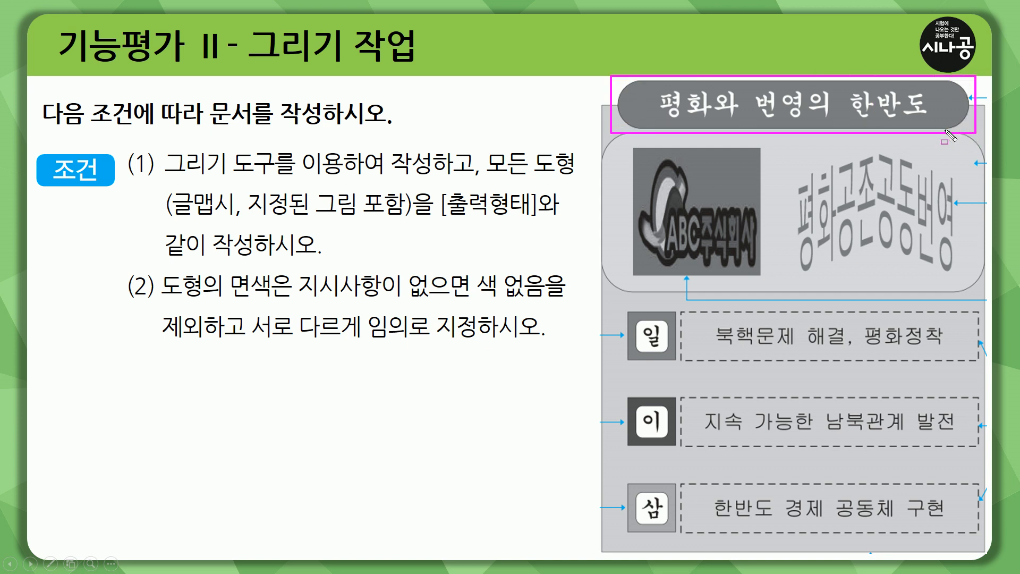
key(Right)
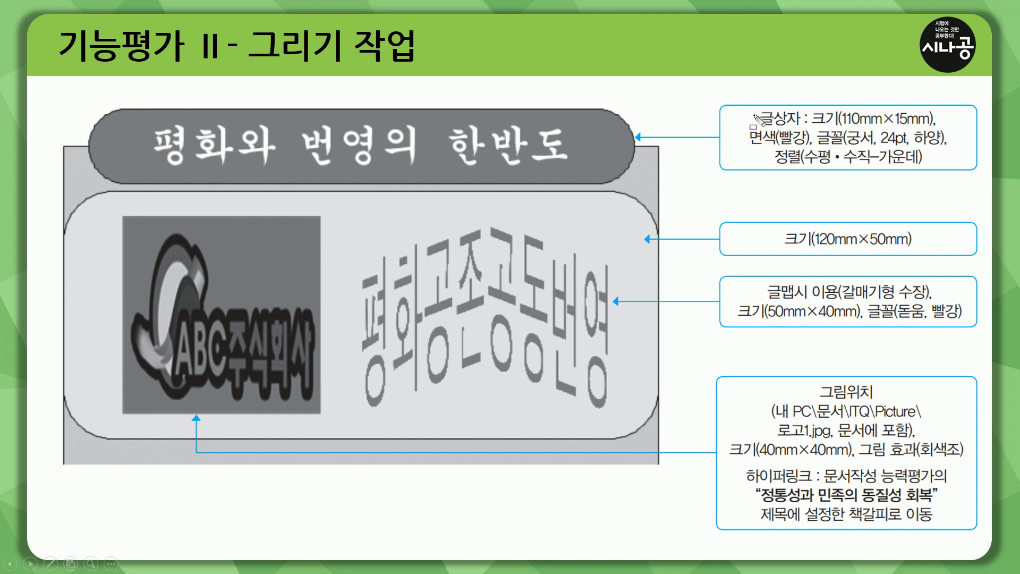
click(84, 103)
drag(85, 102, 637, 187)
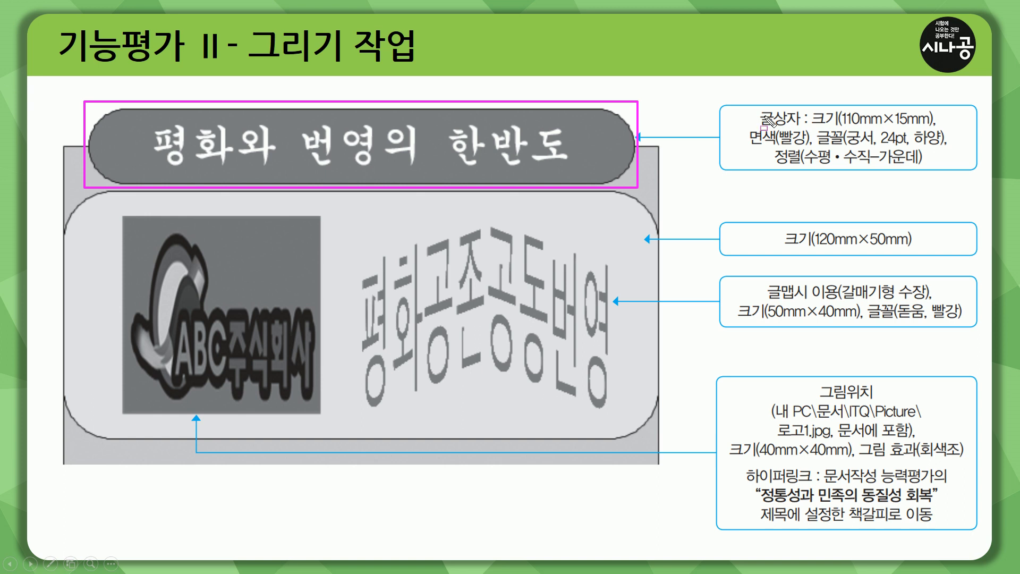
mouse_move(754, 104)
mouse_down()
mouse_move(811, 131)
mouse_move(801, 128)
mouse_move(940, 125)
mouse_up()
click(811, 136)
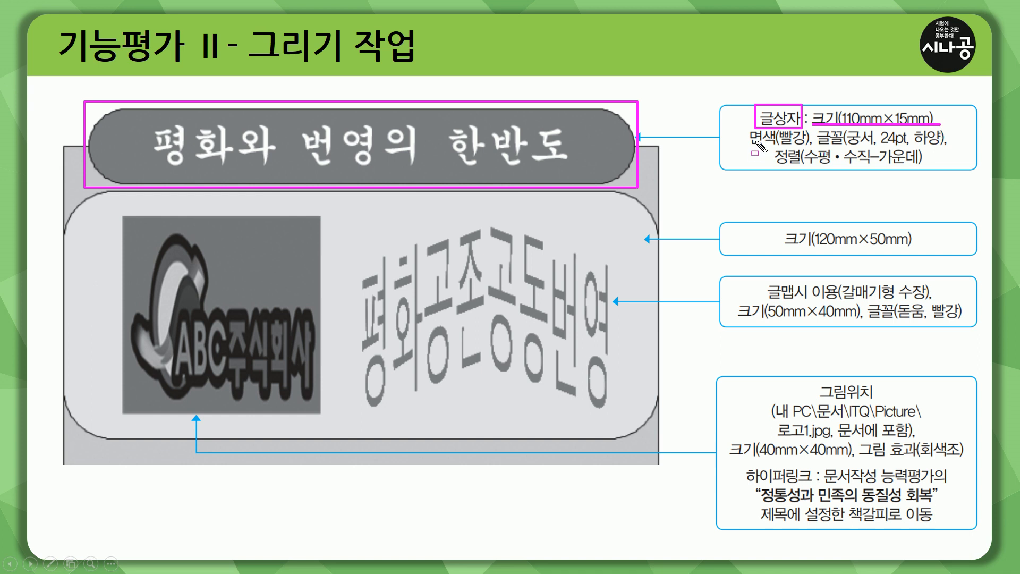
drag(748, 143, 938, 144)
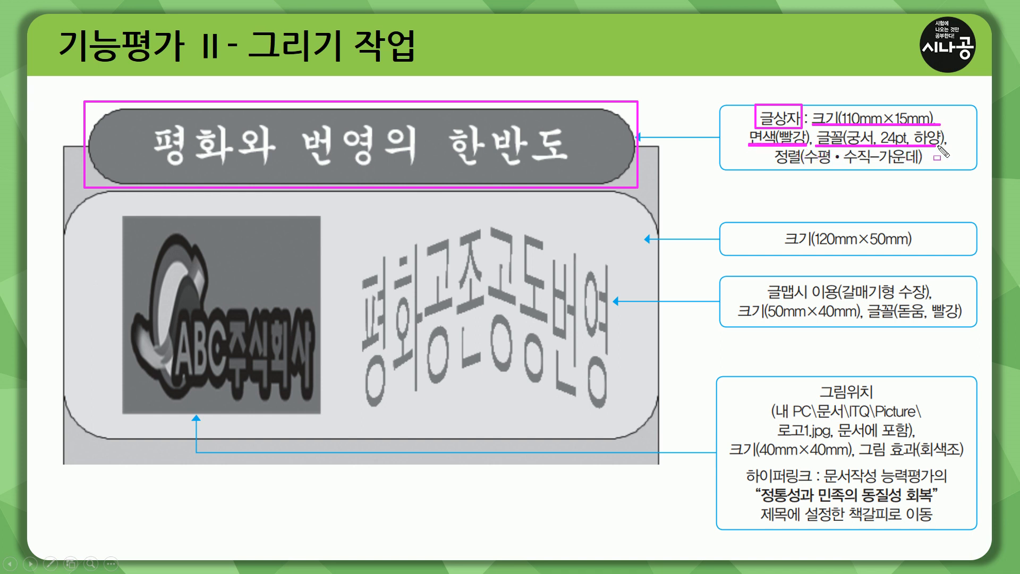
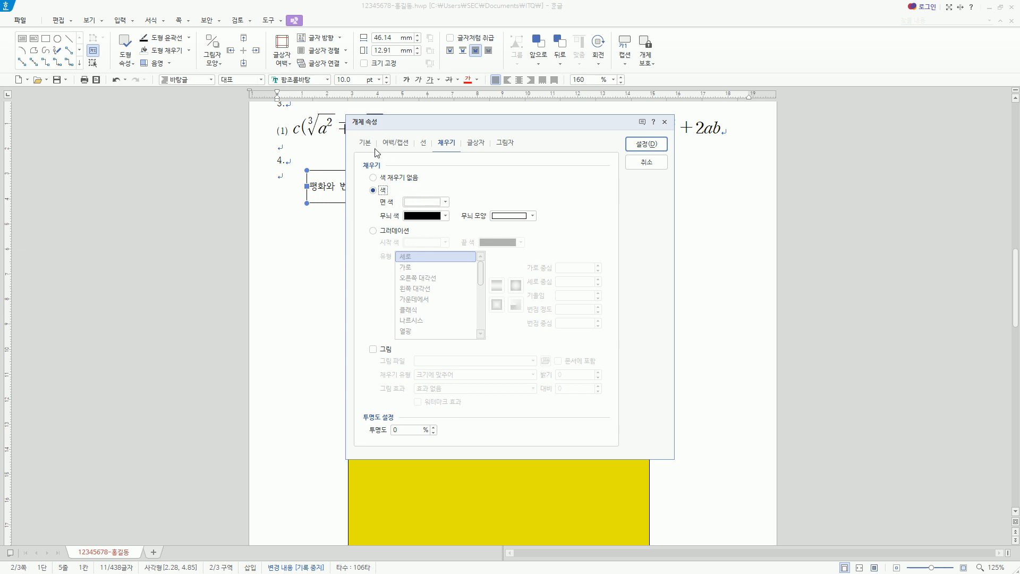
drag(353, 132, 532, 155)
key(Escape)
key(ctrl+shift+d)
drag(354, 132, 370, 143)
key(Escape)
Step: Set the title text box's width to 110 mm and height to 15 mm in its object properties, and lock its size
click(367, 142)
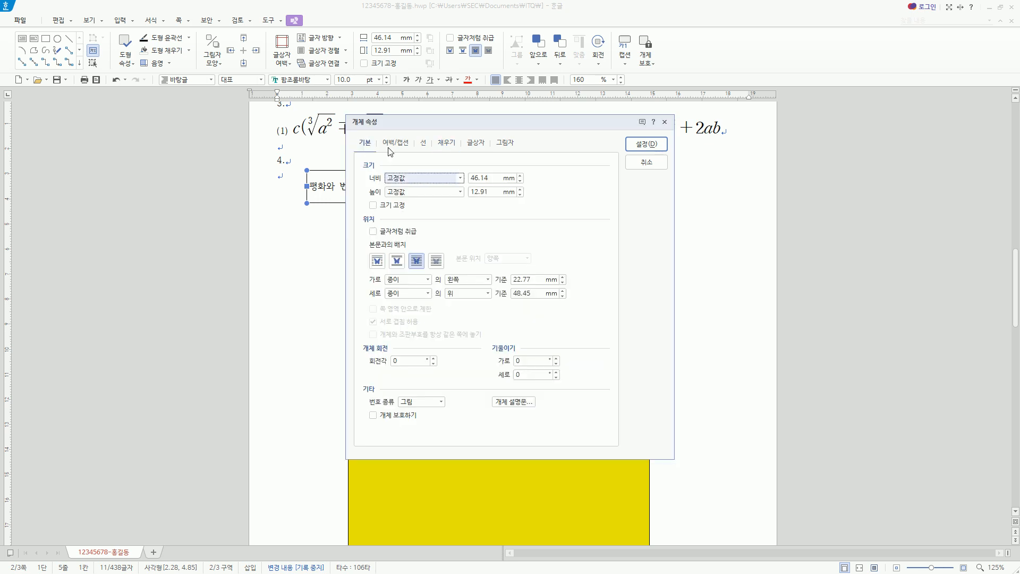
double_click(493, 178)
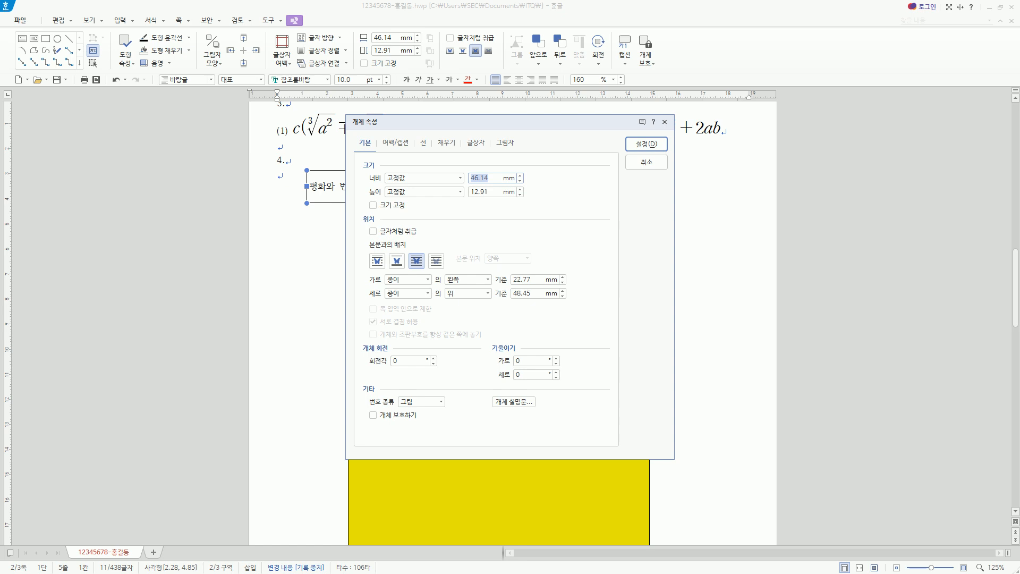
text(110)
click(487, 192)
text(15)
click(394, 206)
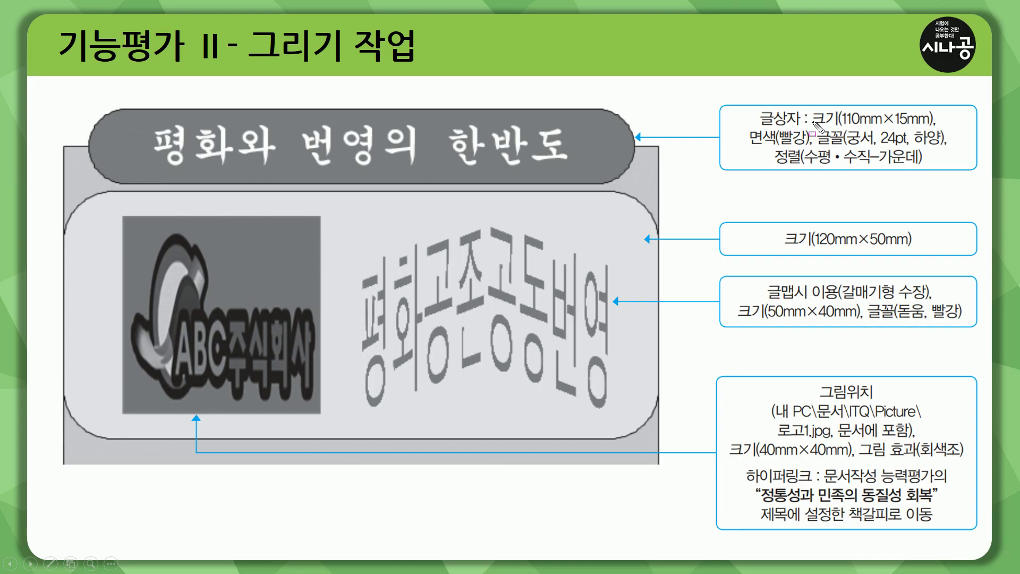
drag(810, 126, 941, 126)
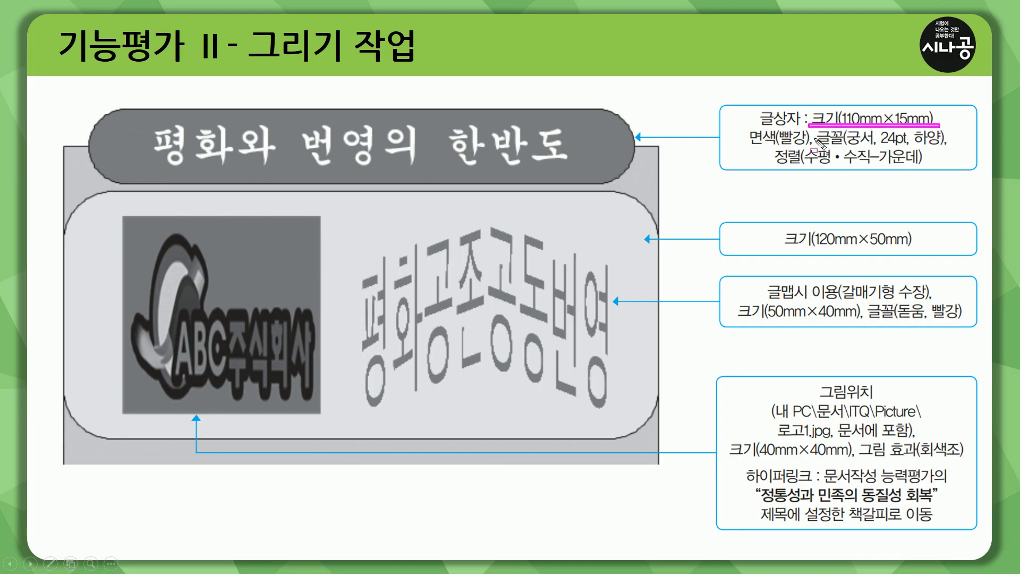
drag(748, 126, 807, 145)
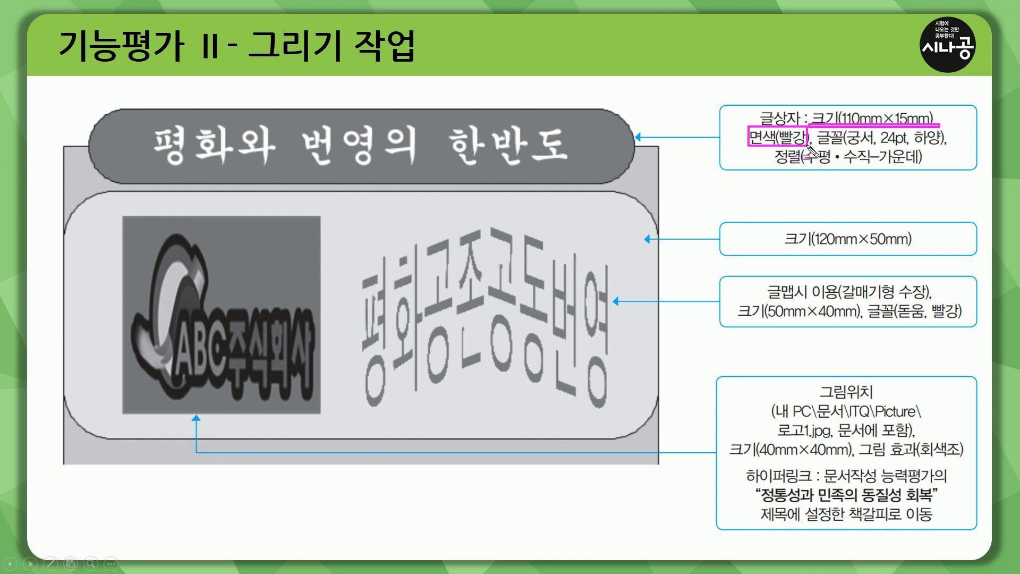
key(e)
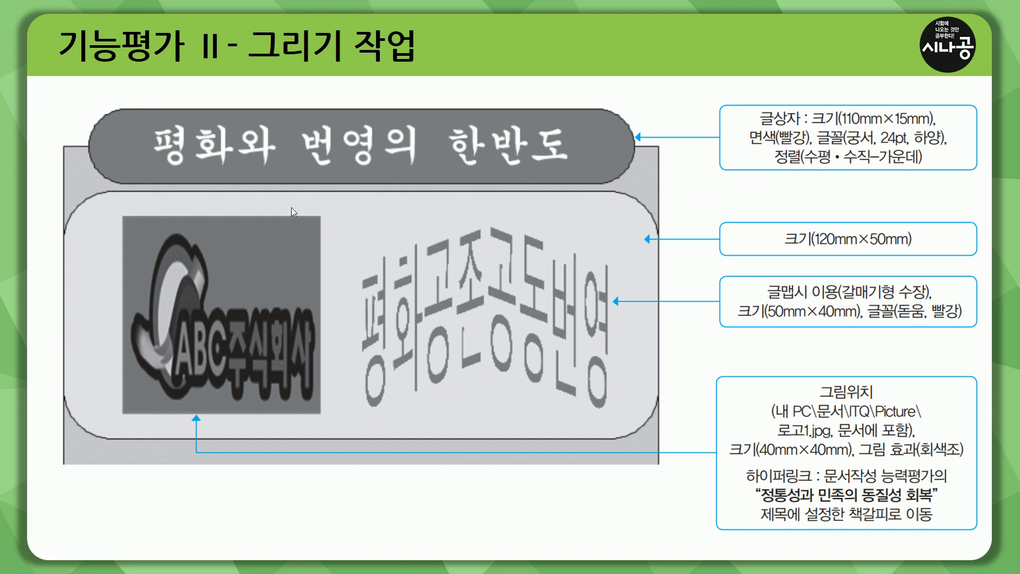
key(alt+Tab)
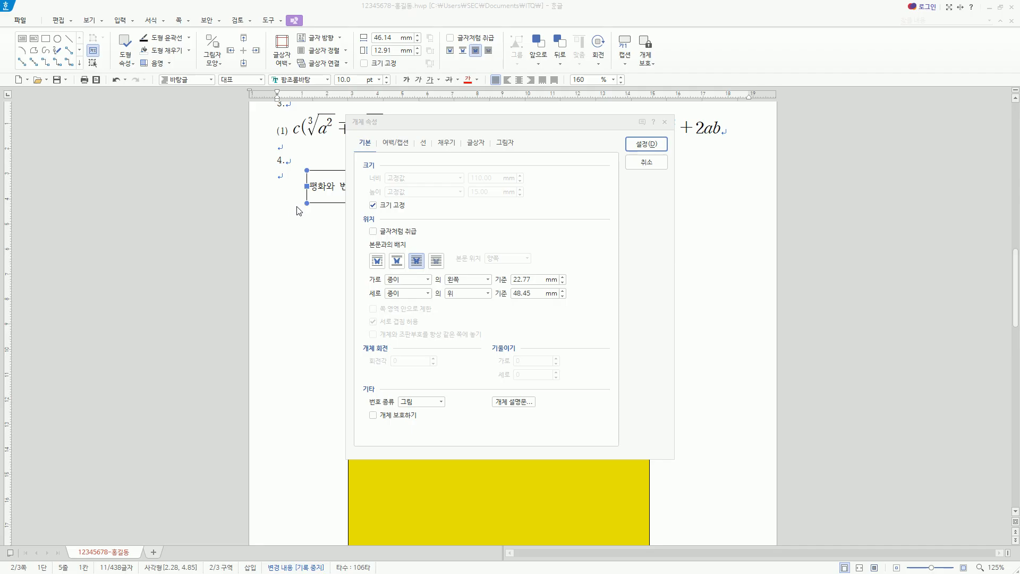
mouse_move(358, 132)
mouse_down()
mouse_move(364, 151)
mouse_move(379, 151)
mouse_up()
drag(469, 165, 516, 193)
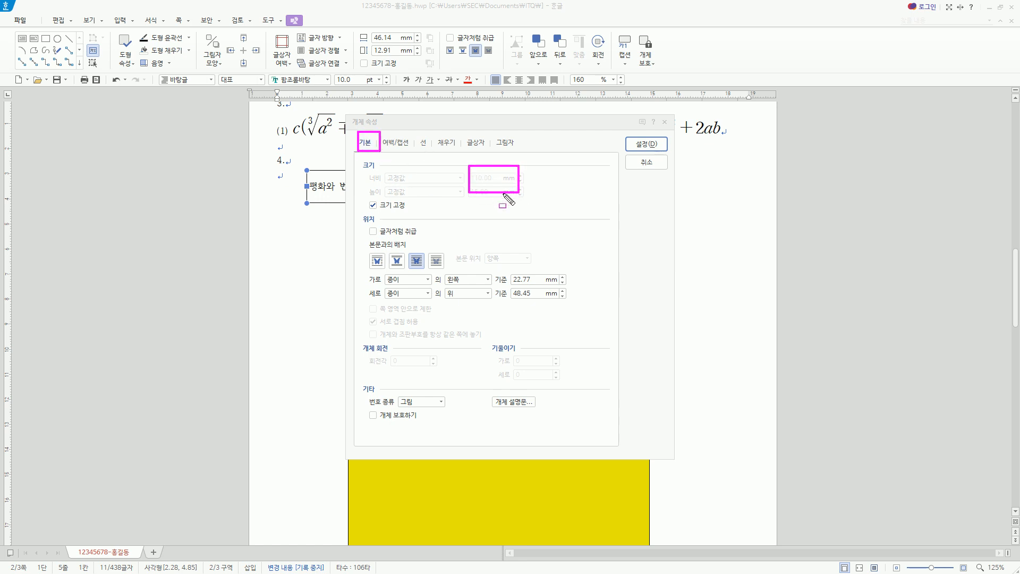
drag(362, 197, 420, 212)
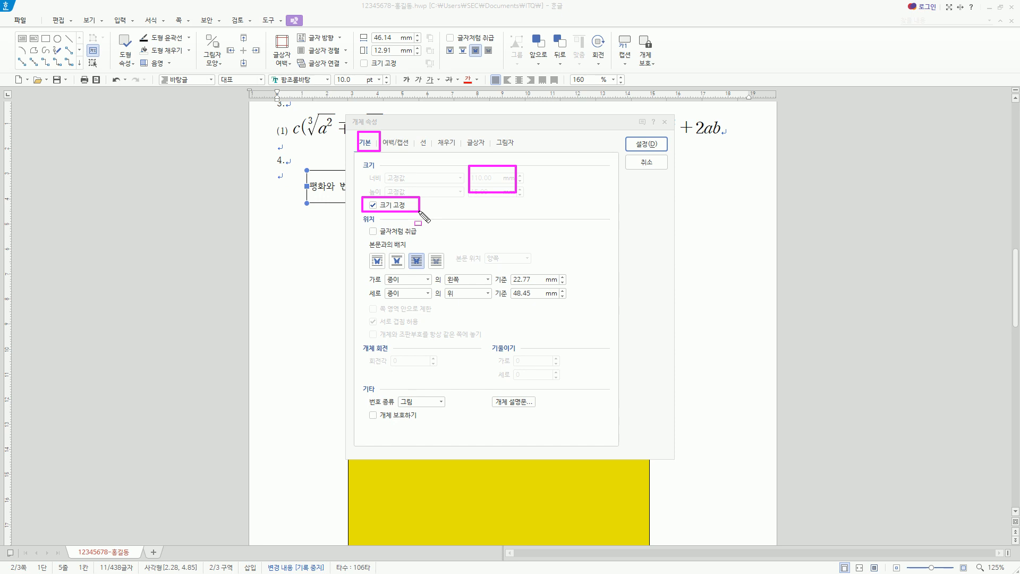
drag(432, 131, 460, 151)
key(Escape)
Step: Fill the title text box with a red face colour
click(450, 144)
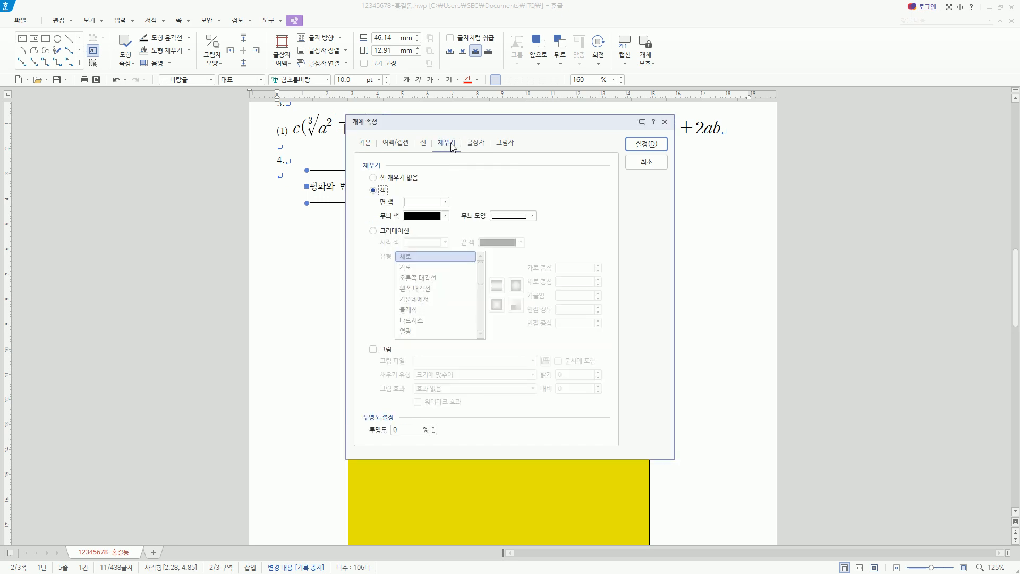
click(426, 202)
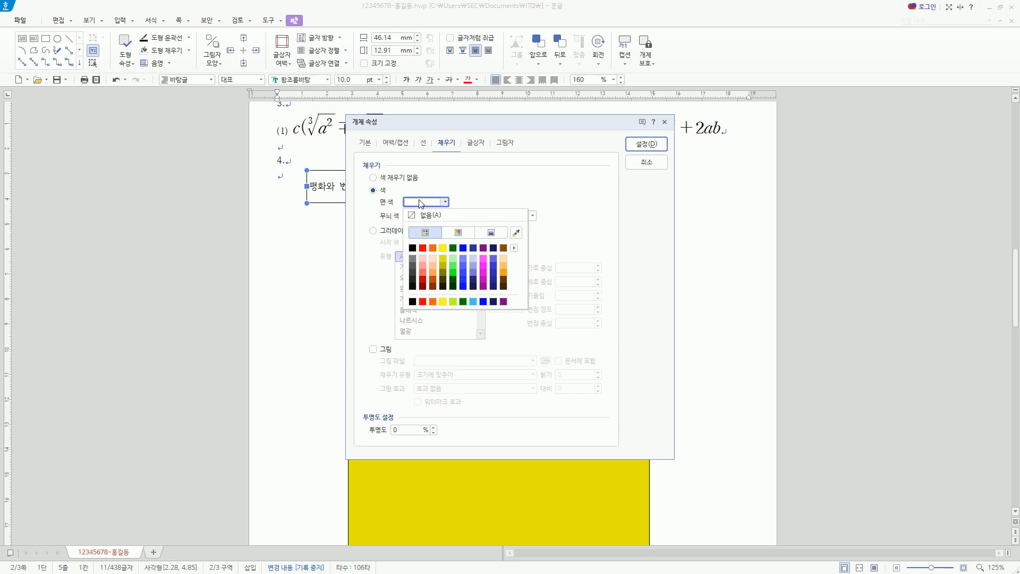
click(423, 248)
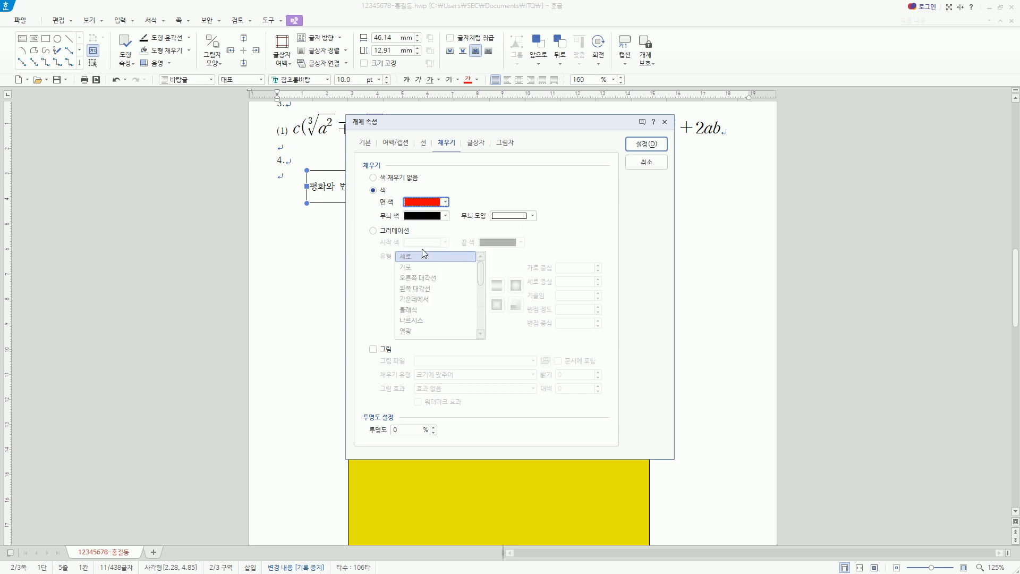
Step: Give the title text box semicircular (반원) corners and apply the object properties
click(423, 144)
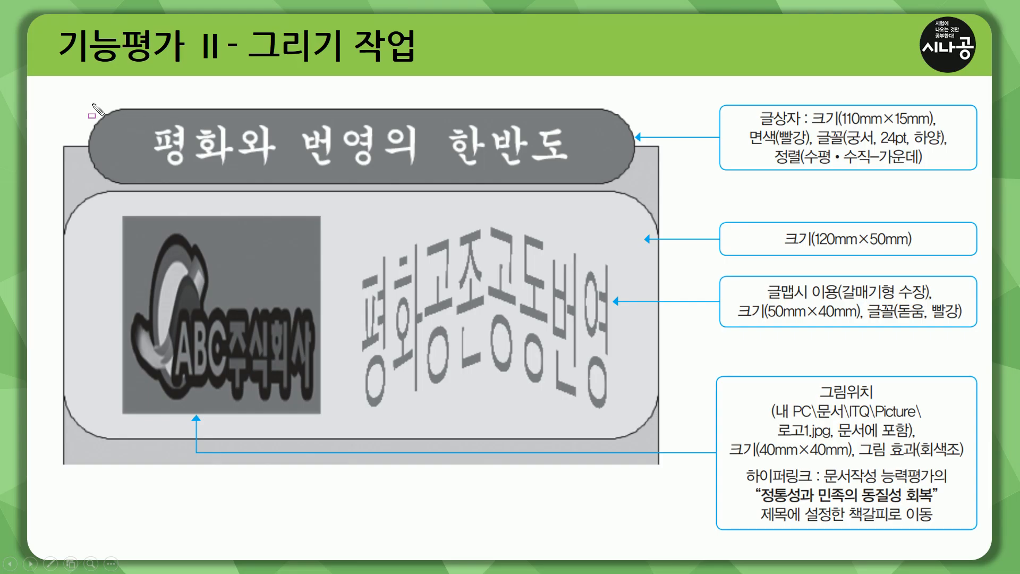
mouse_move(89, 99)
mouse_down()
mouse_move(205, 177)
mouse_move(652, 189)
mouse_up()
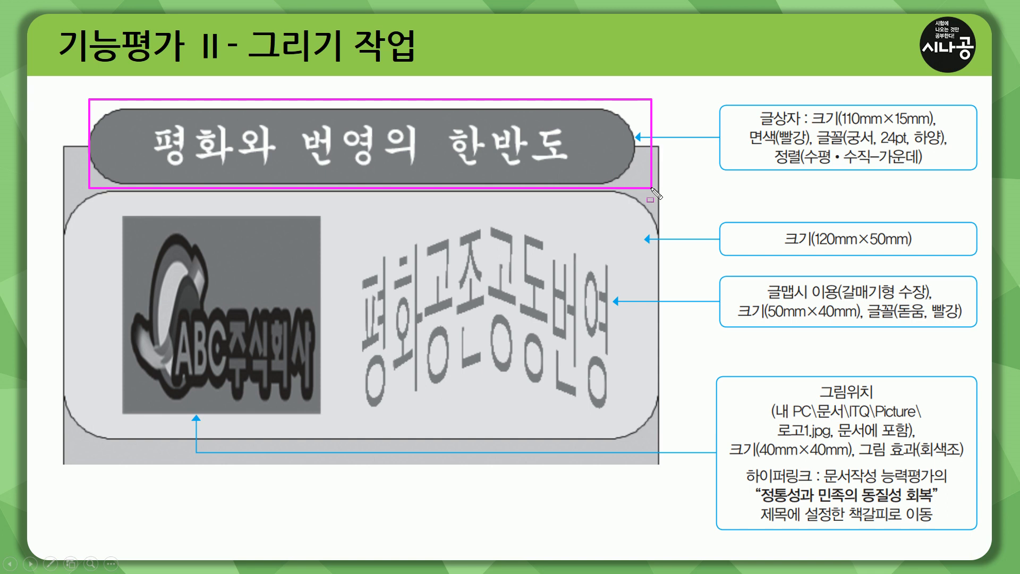
mouse_move(731, 99)
mouse_down()
mouse_move(810, 149)
mouse_move(973, 175)
mouse_up()
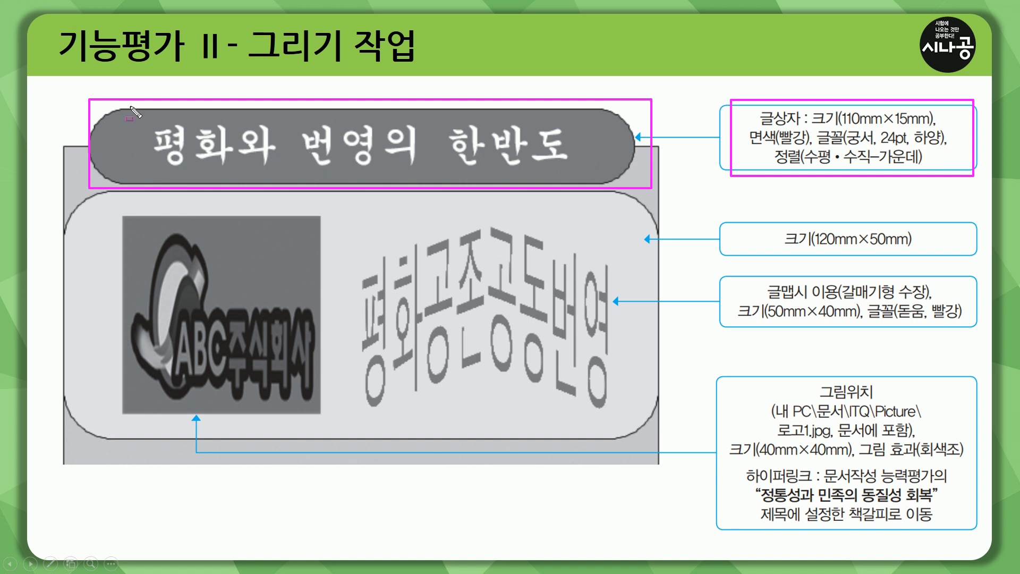
key(Escape)
key(alt+Tab)
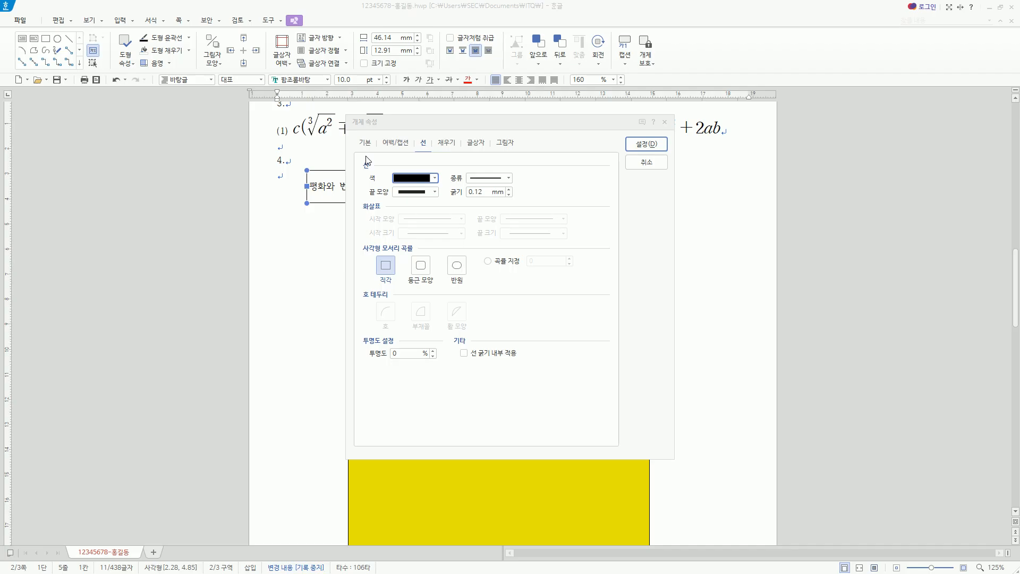
key(ctrl+2)
drag(414, 133, 433, 152)
mouse_move(371, 253)
mouse_down()
mouse_move(399, 286)
mouse_move(467, 290)
mouse_move(475, 277)
mouse_up()
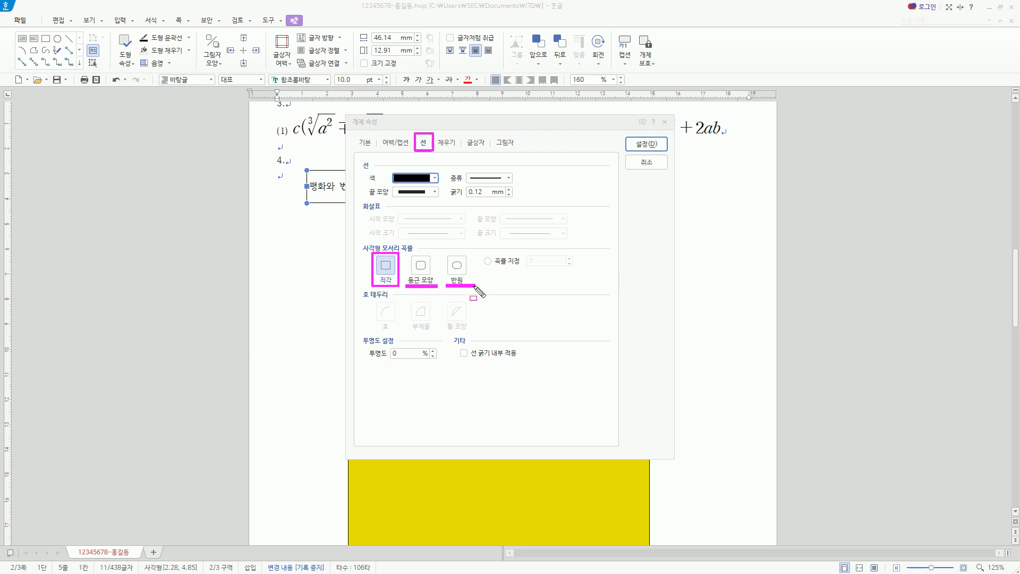
key(Escape)
click(457, 268)
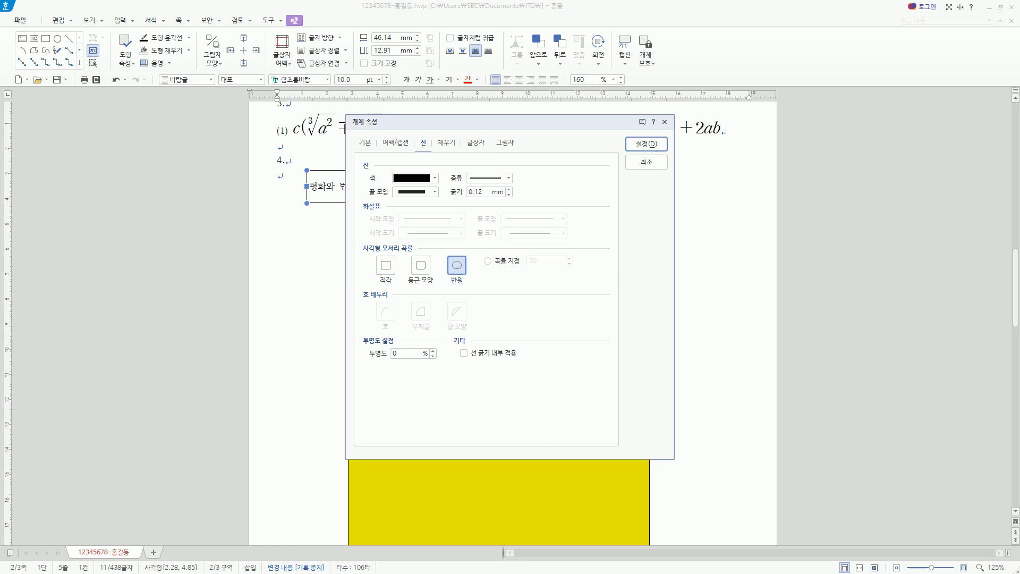
click(646, 144)
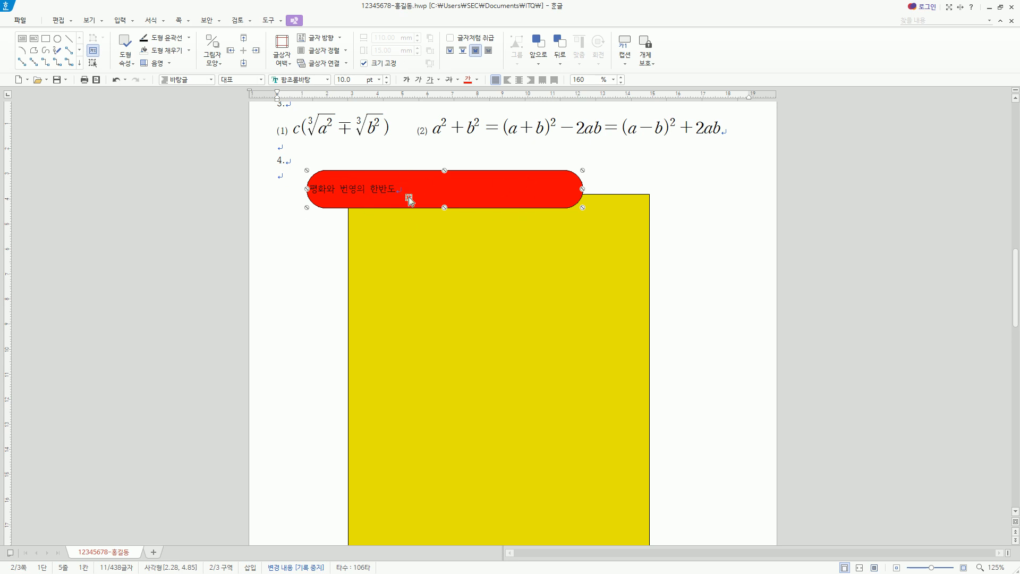
click(340, 189)
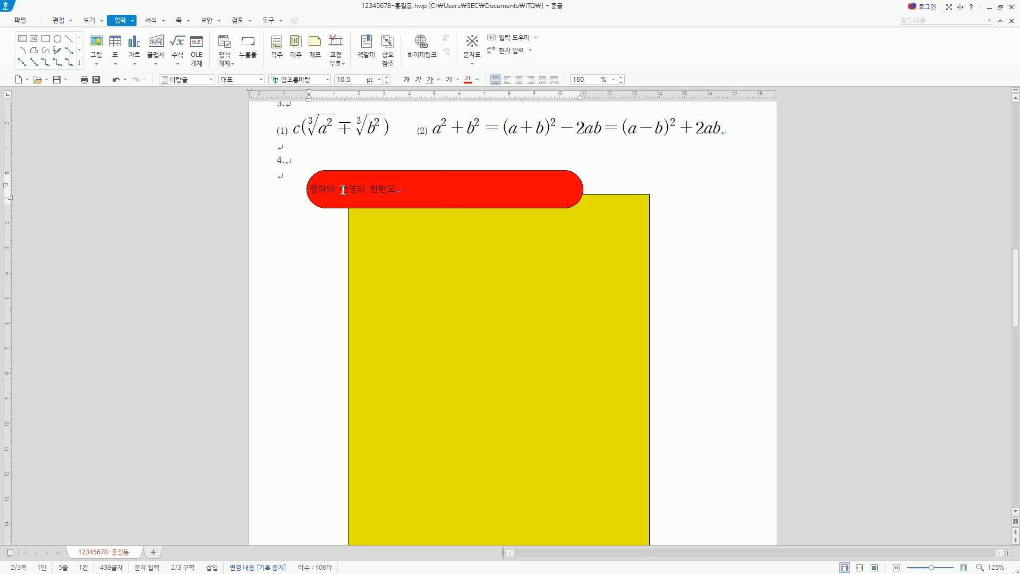
click(390, 191)
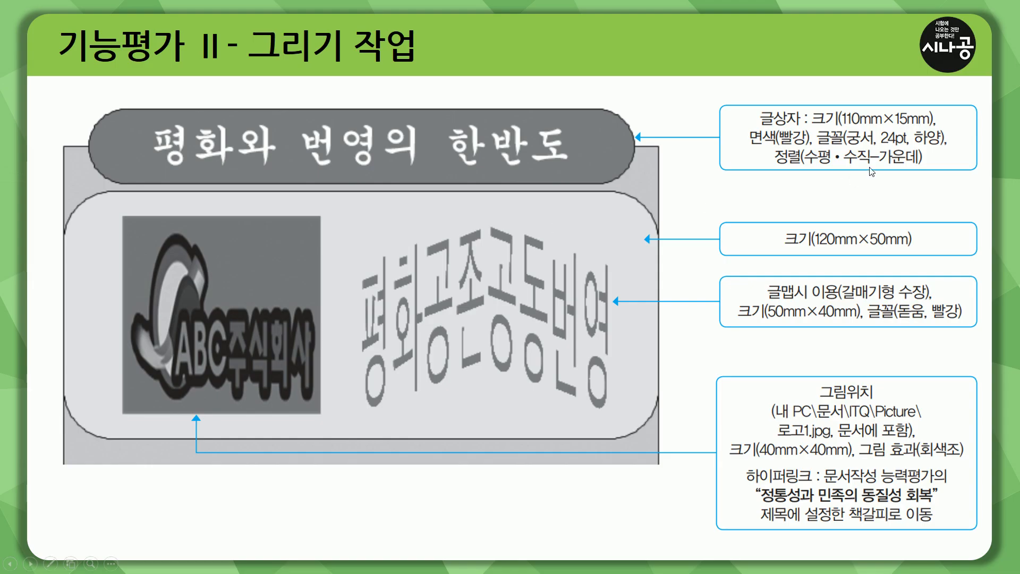
drag(845, 145, 954, 146)
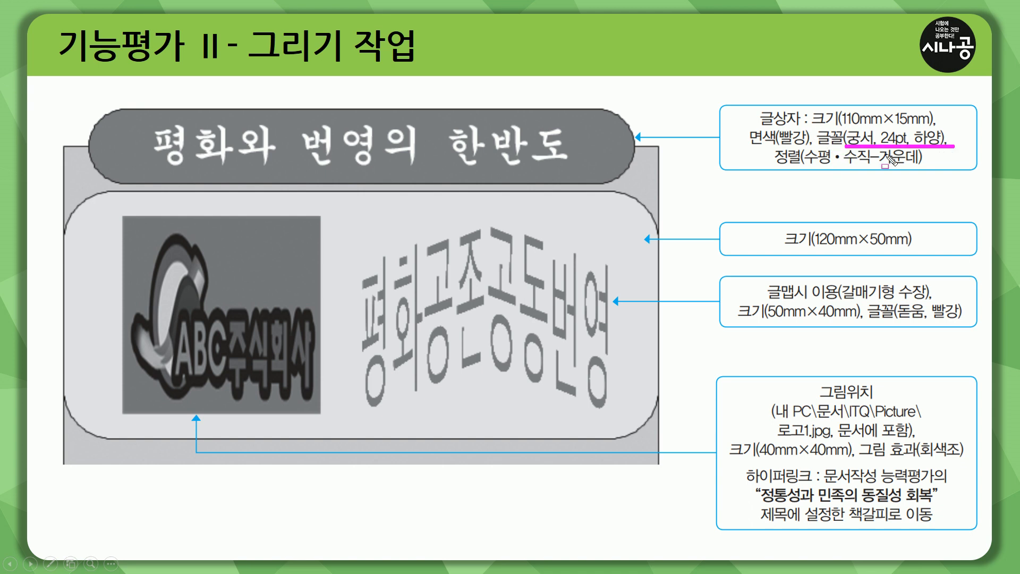
key(e)
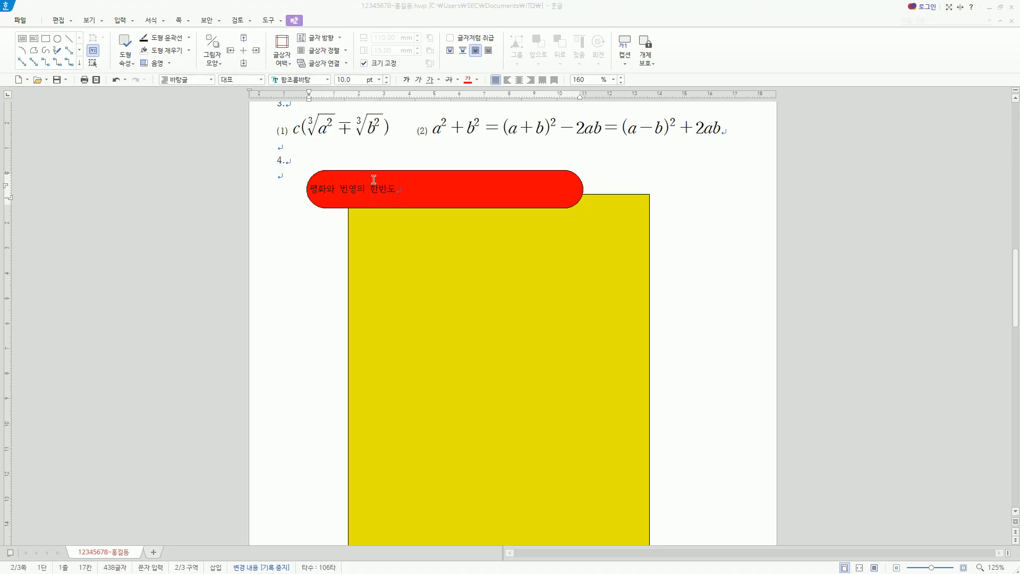
Step: Select the whole title text in the red text box and set its font to 궁서 at 24 pt
click(377, 201)
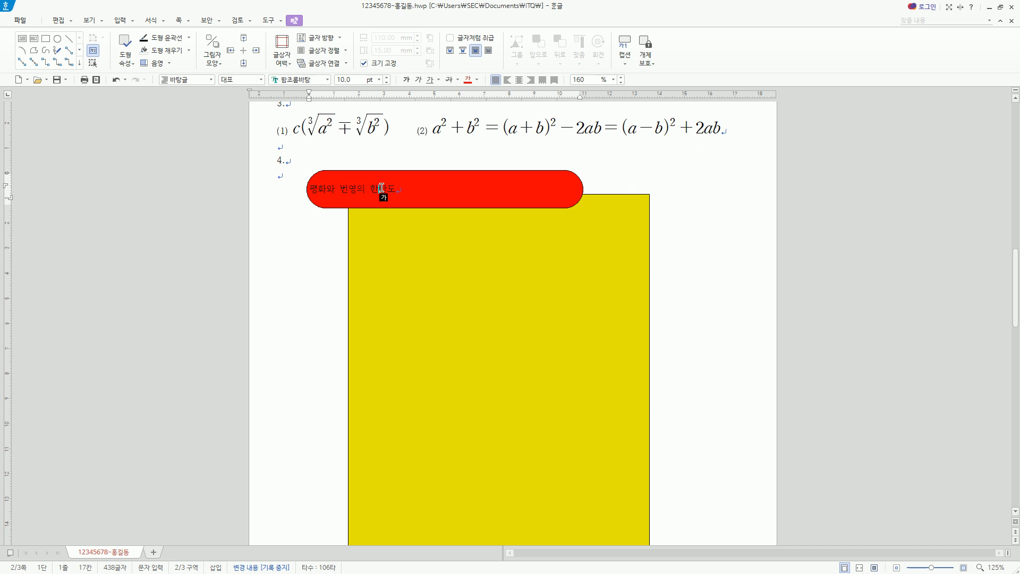
triple_click(382, 188)
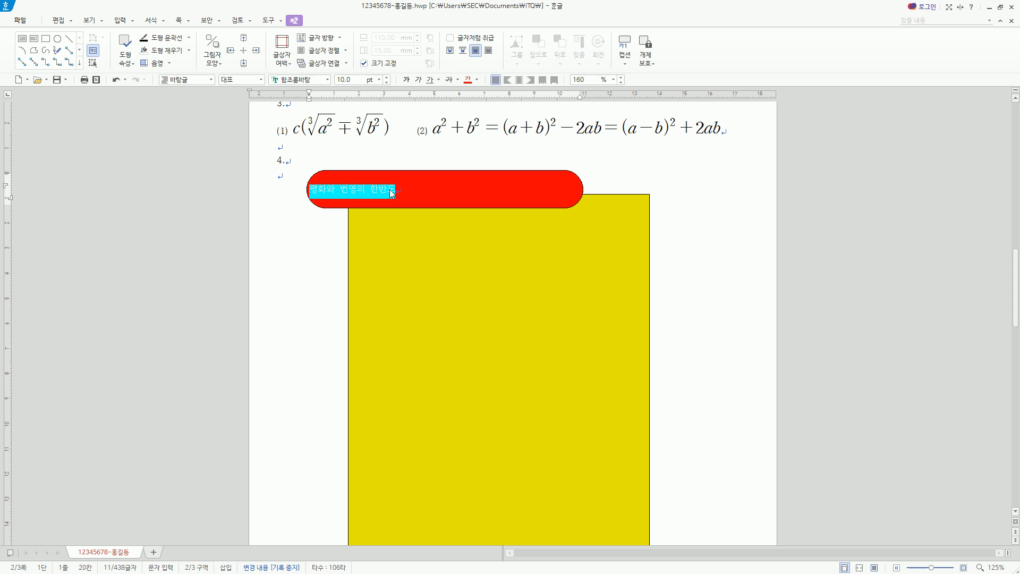
key(alt+l)
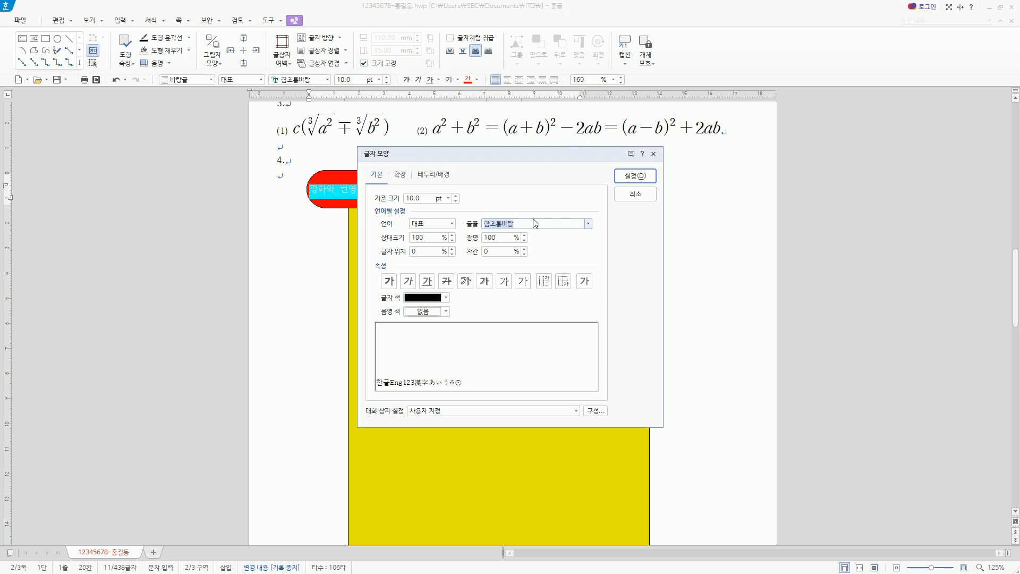
text(궁서)
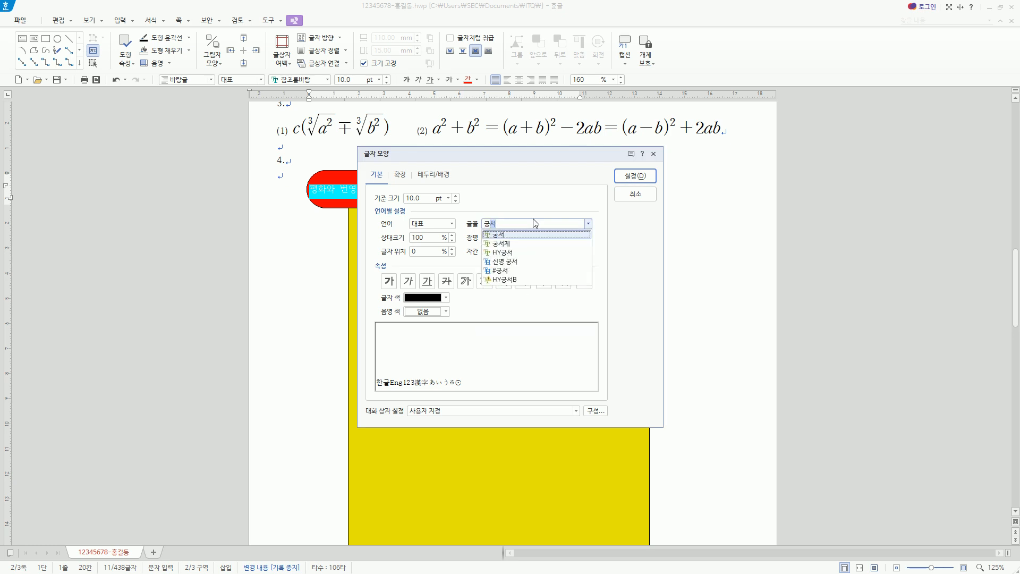
key(alt)
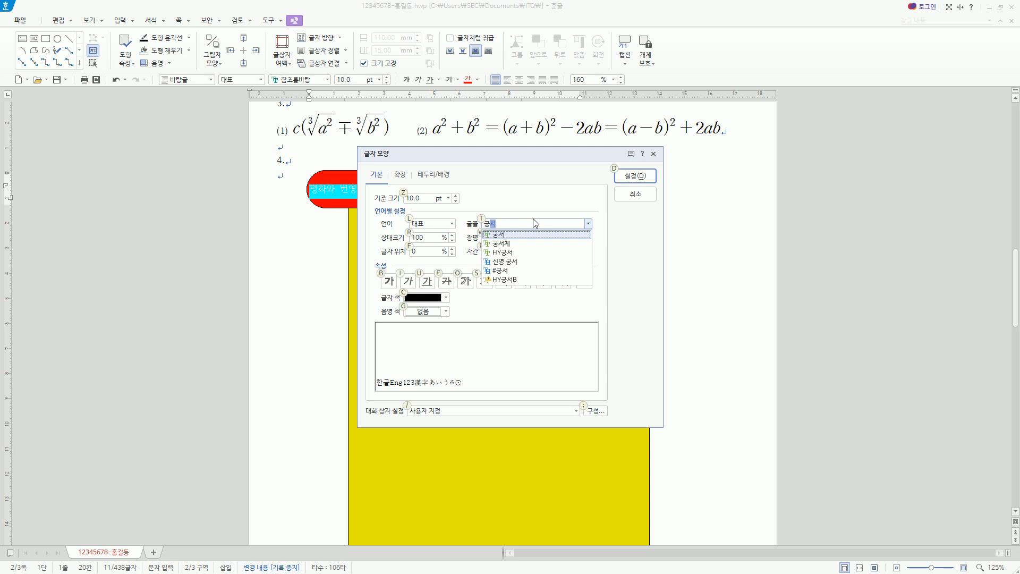
key(Return)
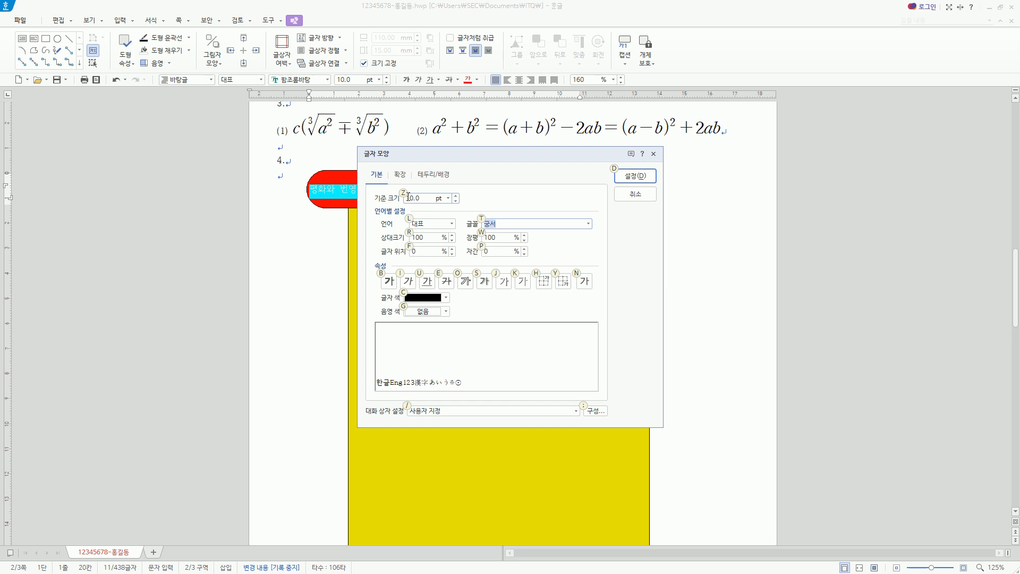
key(alt+z)
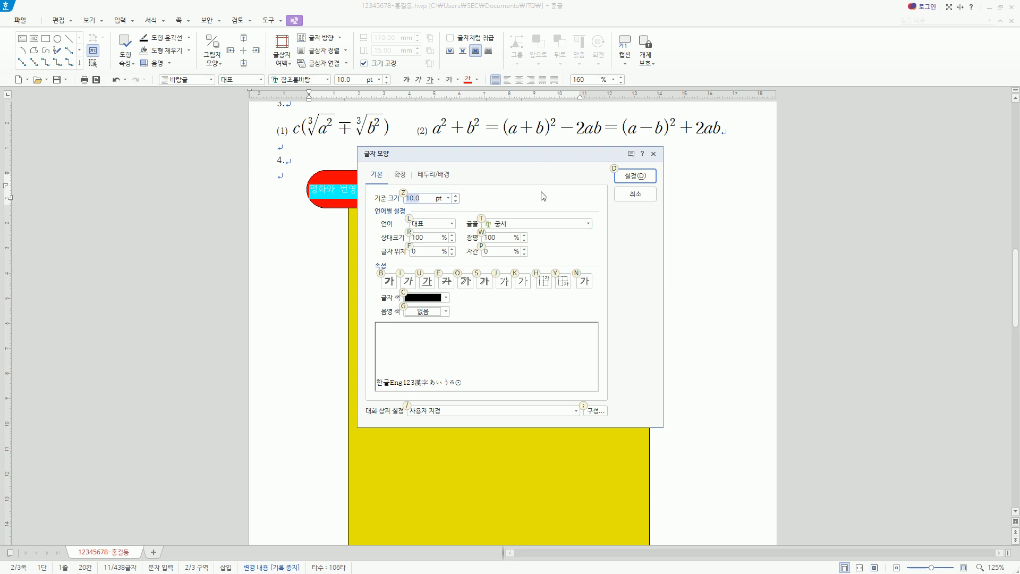
text(24)
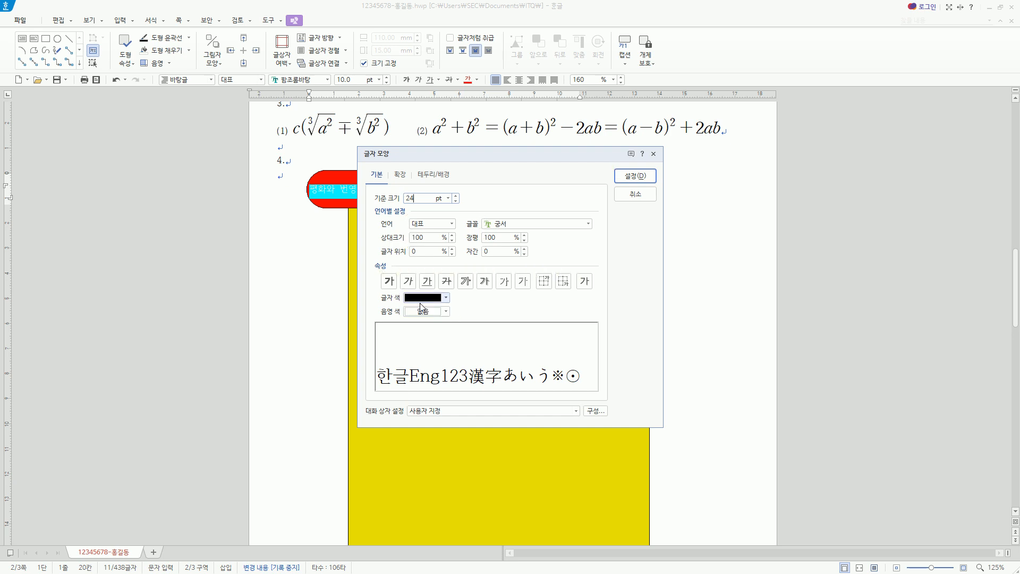
Step: Set the title text's font colour to white and apply the character formatting
drag(396, 290, 466, 308)
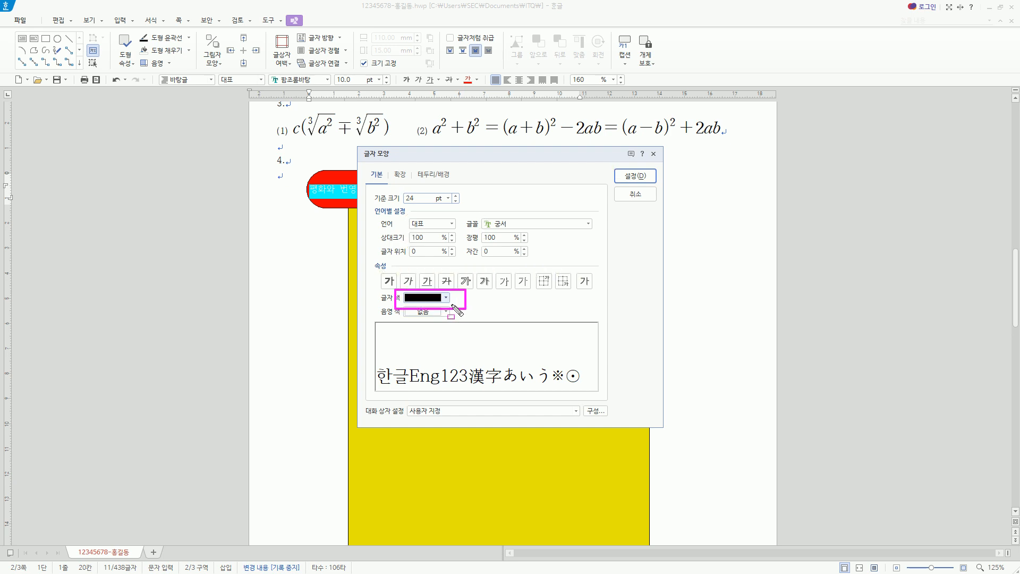
key(Escape)
click(446, 298)
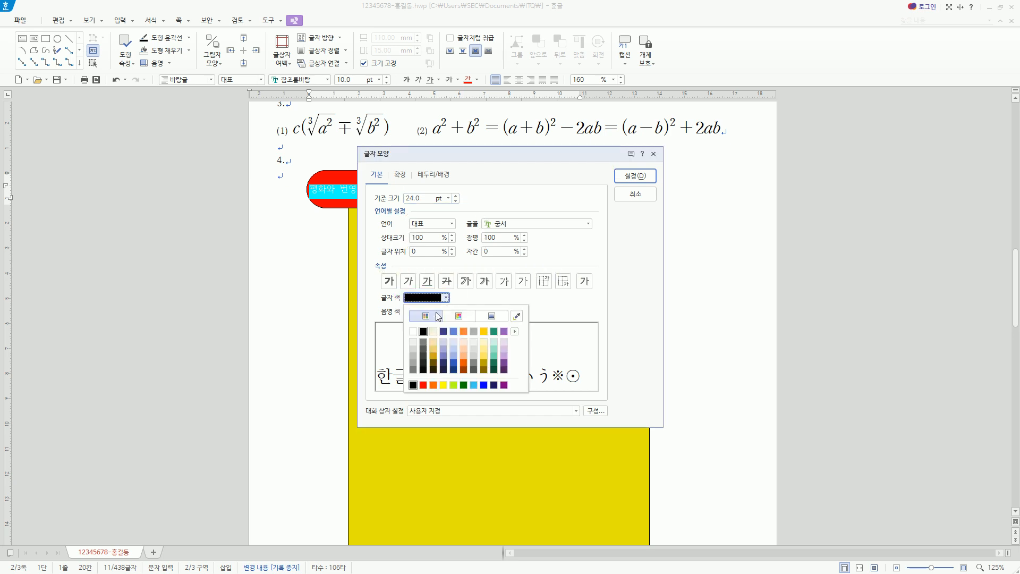
click(414, 332)
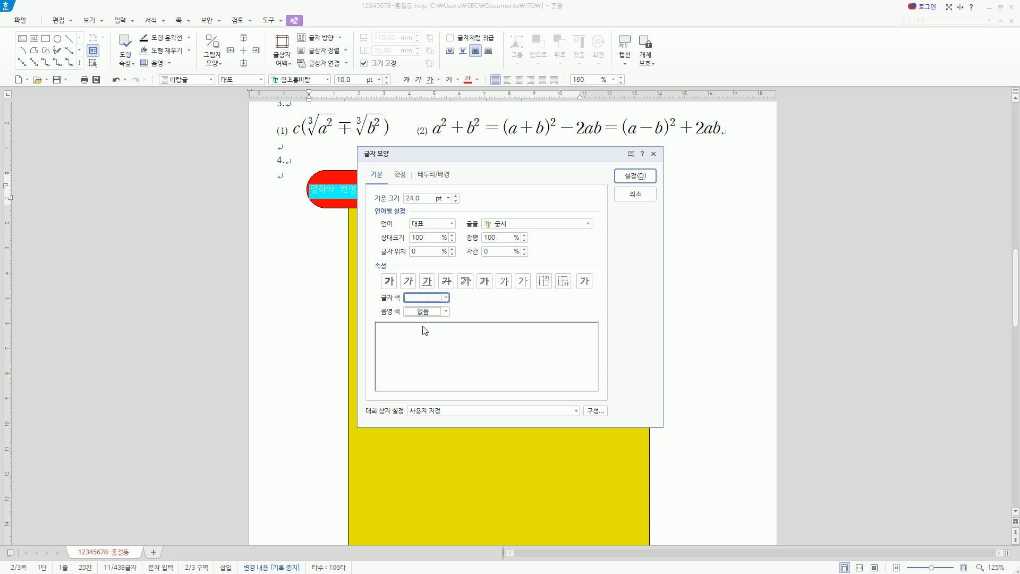
click(636, 177)
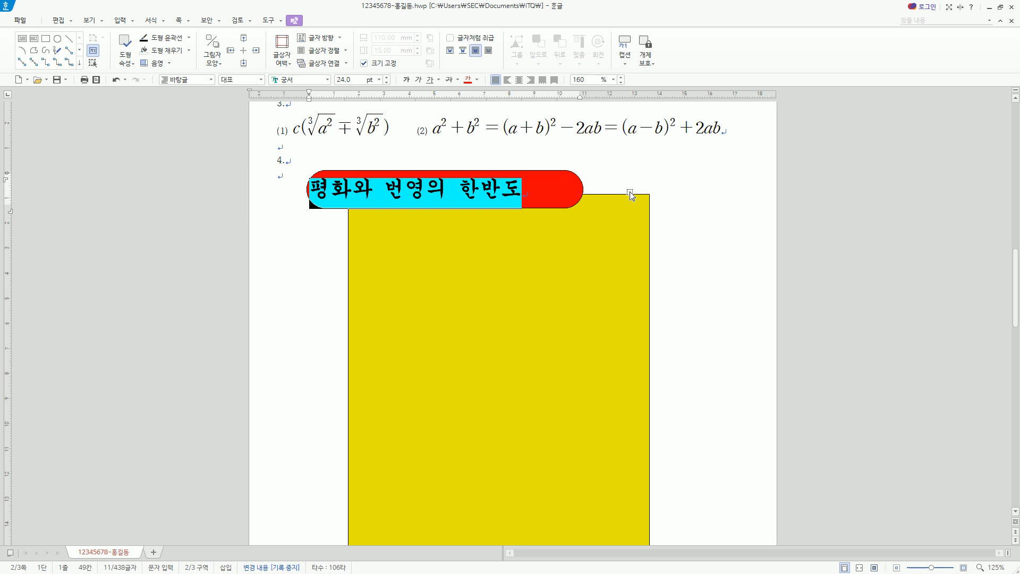
Step: Centre-align the title text horizontally within the red text box
click(550, 198)
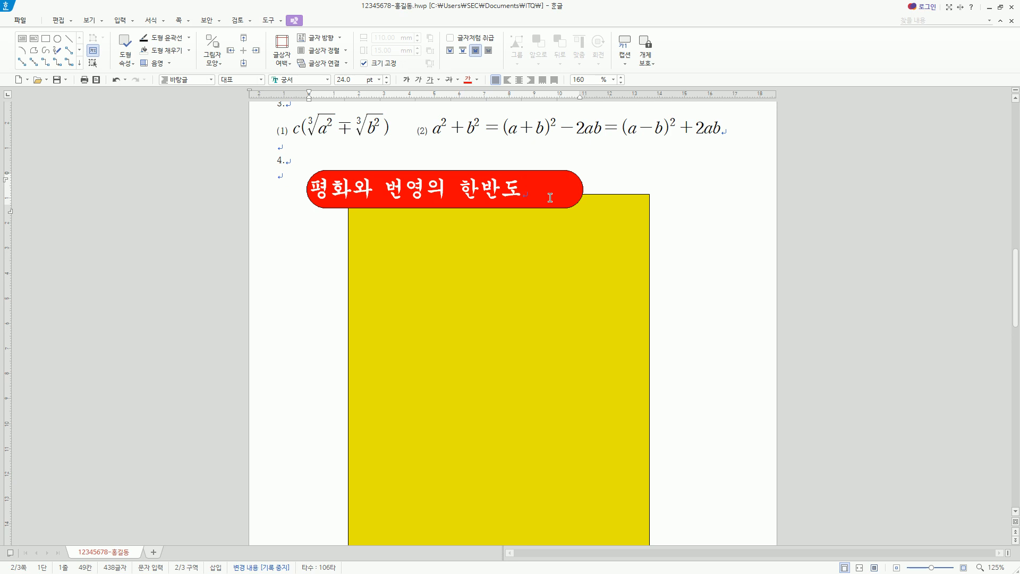
key(Hangul)
key(ctrl+shift+c)
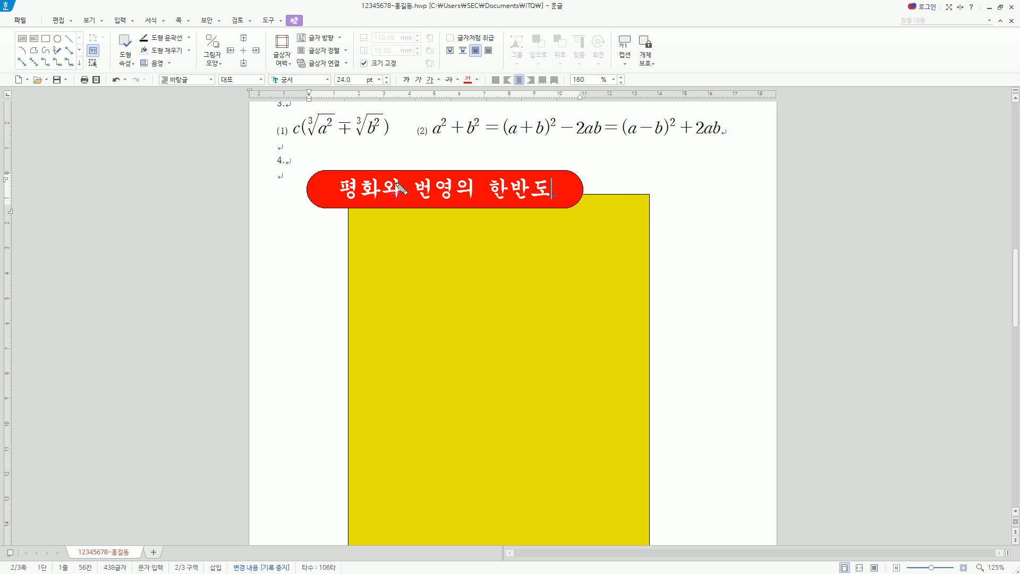
mouse_move(342, 168)
mouse_down()
mouse_move(533, 170)
mouse_move(556, 187)
mouse_up()
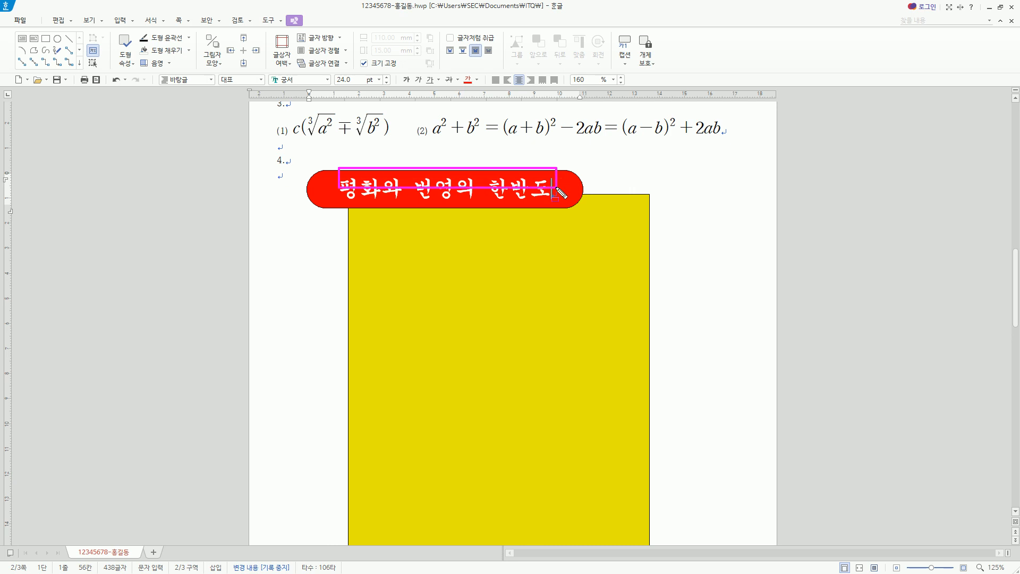
key(Escape)
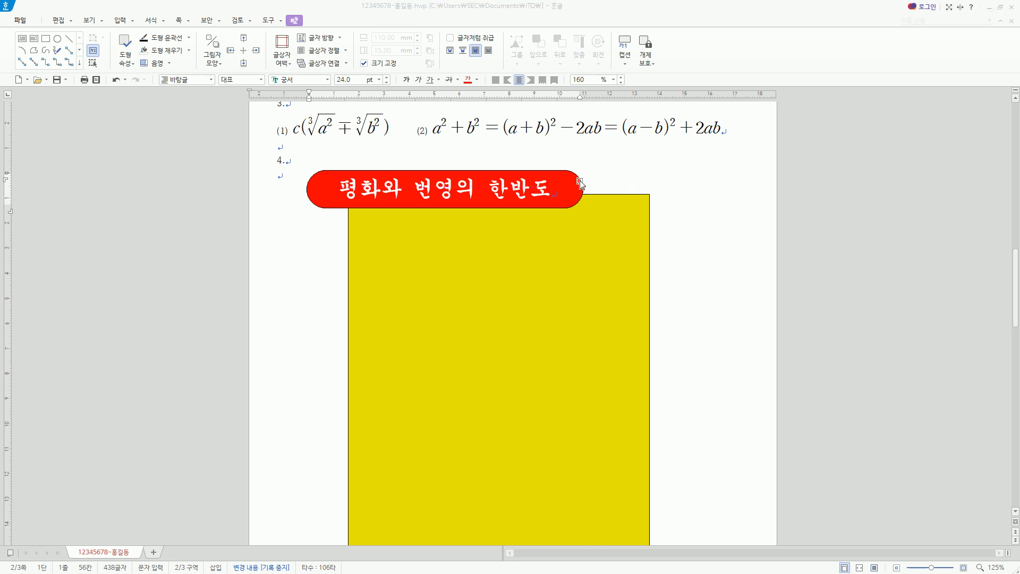
Step: Check the title text box's vertical alignment (세로 정렬) in its object properties, and close them with the settings accepted
double_click(581, 183)
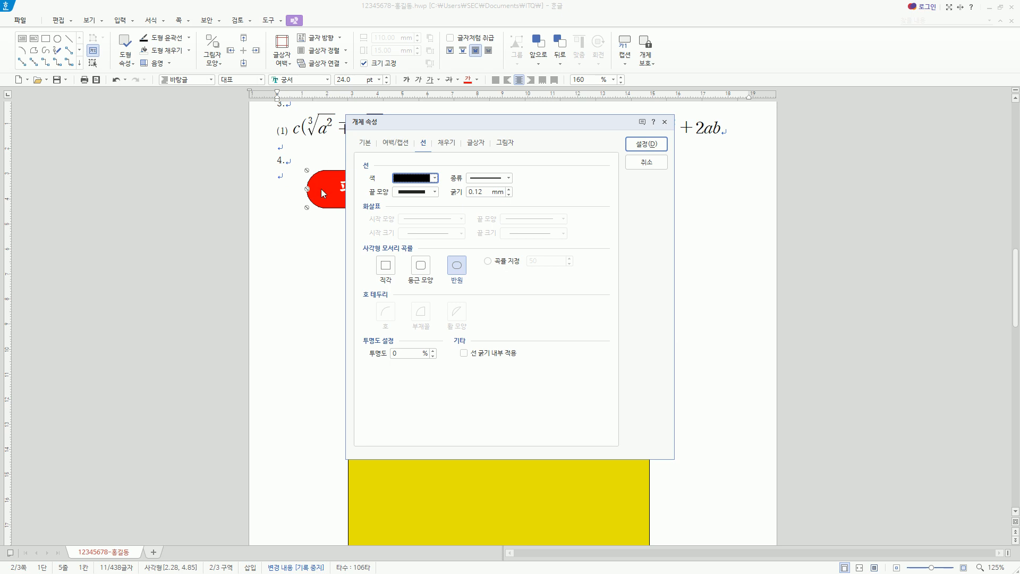
click(480, 147)
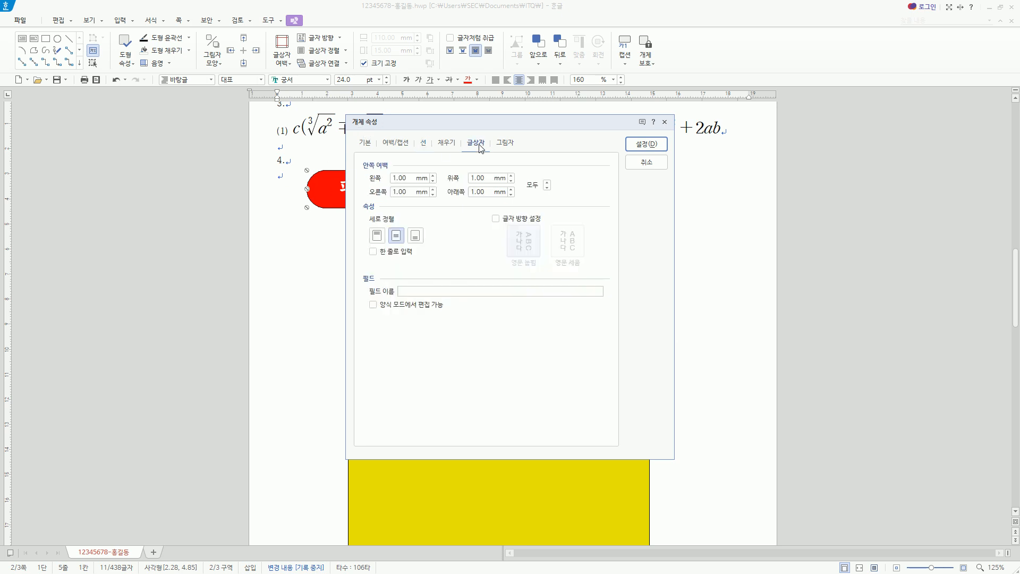
mouse_move(363, 209)
mouse_down()
mouse_move(414, 229)
mouse_move(416, 220)
mouse_move(366, 231)
mouse_move(442, 260)
mouse_move(431, 248)
mouse_move(377, 242)
mouse_up()
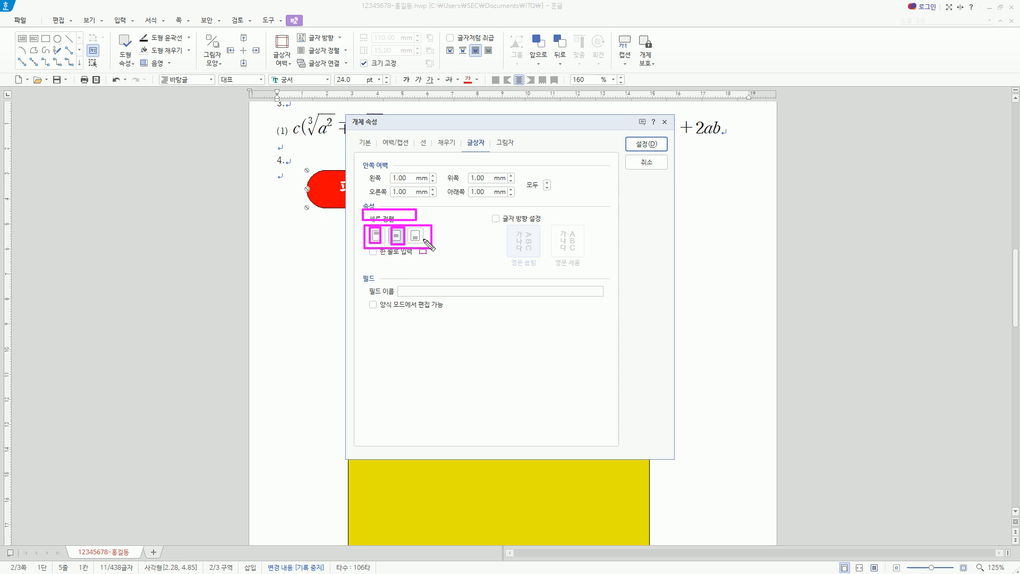
drag(413, 229, 420, 243)
key(Escape)
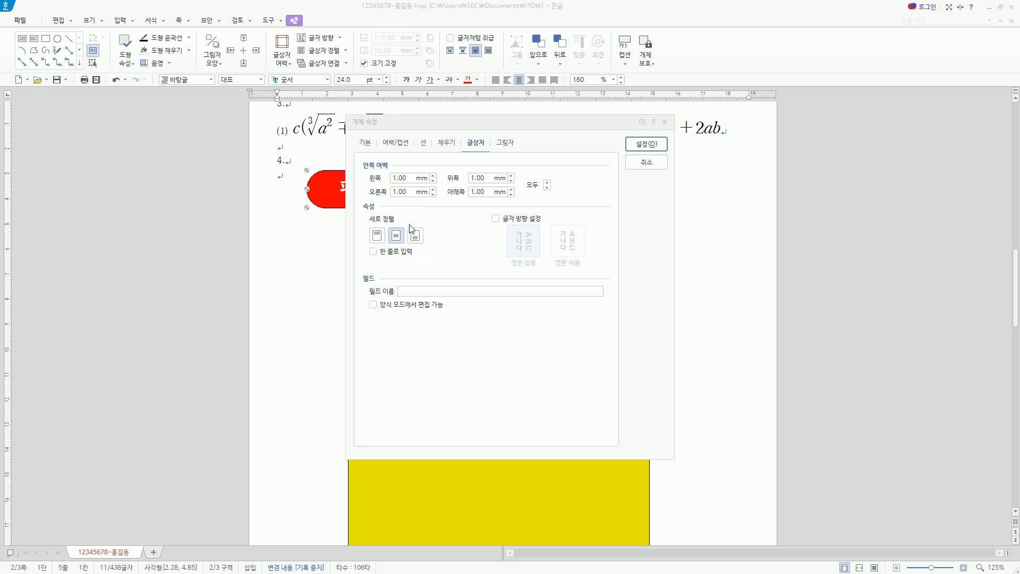
drag(463, 133, 487, 152)
mouse_move(350, 115)
mouse_down()
mouse_move(689, 473)
mouse_move(675, 460)
mouse_up()
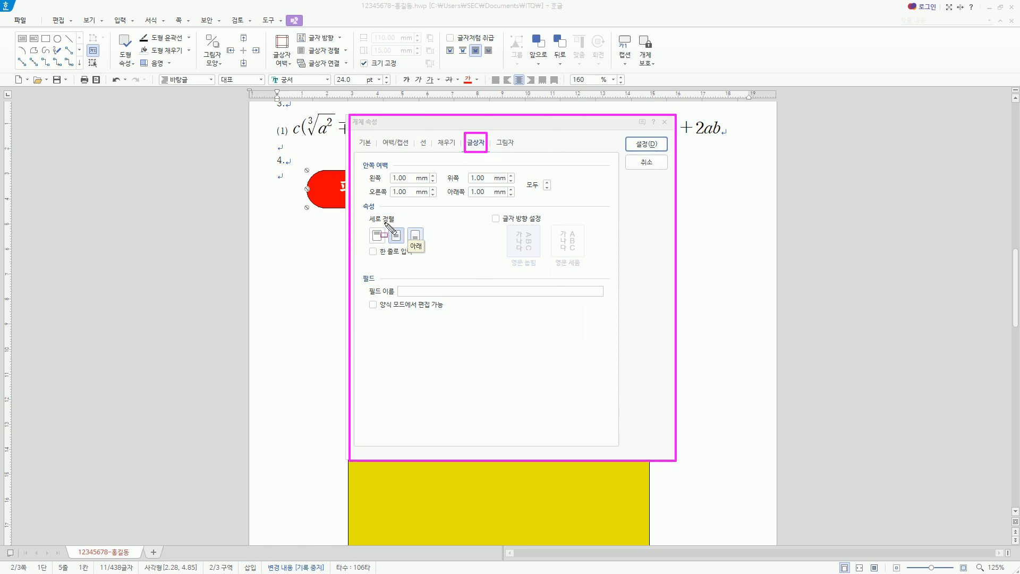
mouse_move(358, 208)
mouse_down()
mouse_move(402, 222)
mouse_move(406, 246)
mouse_up()
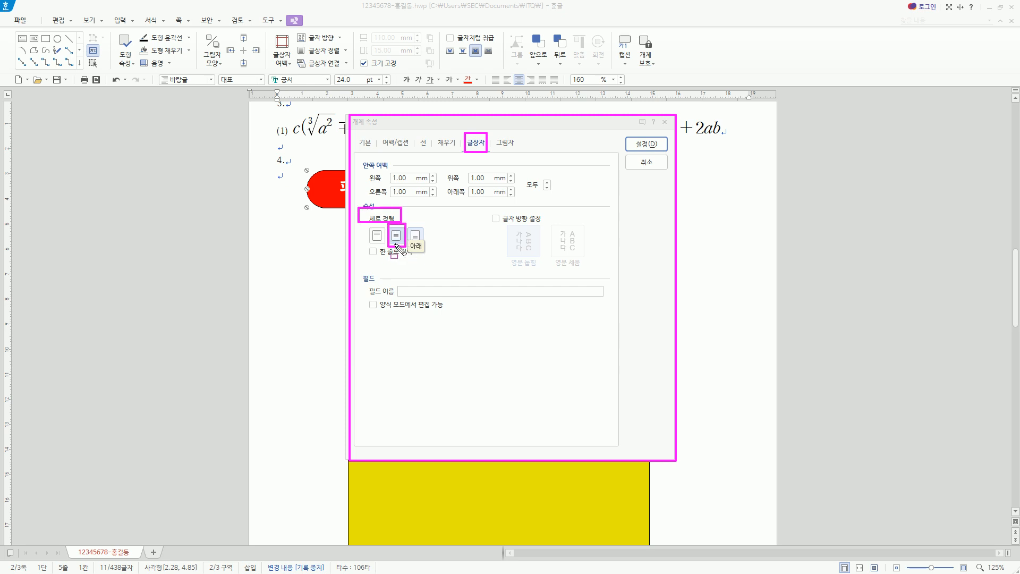
key(Escape)
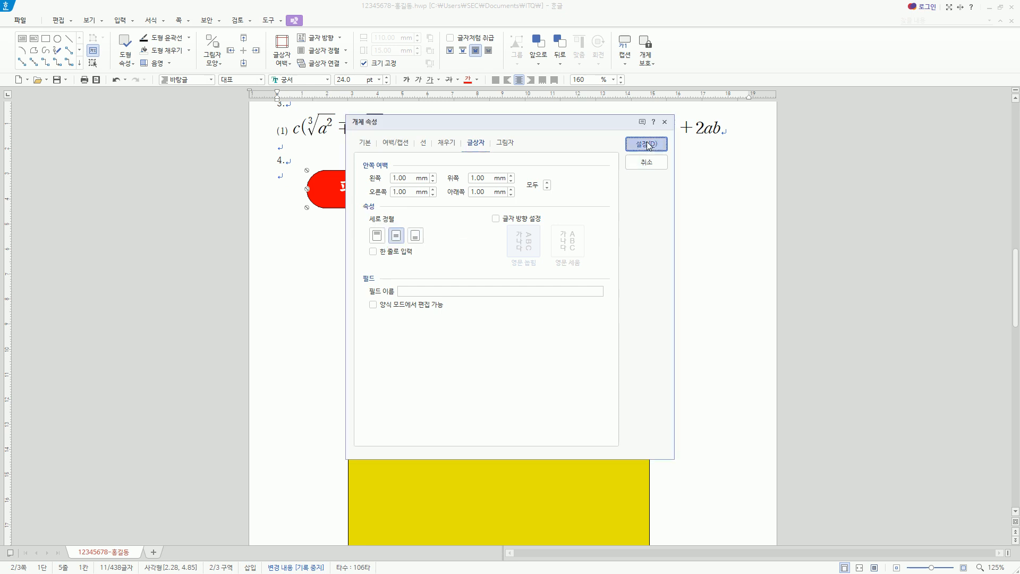
click(646, 144)
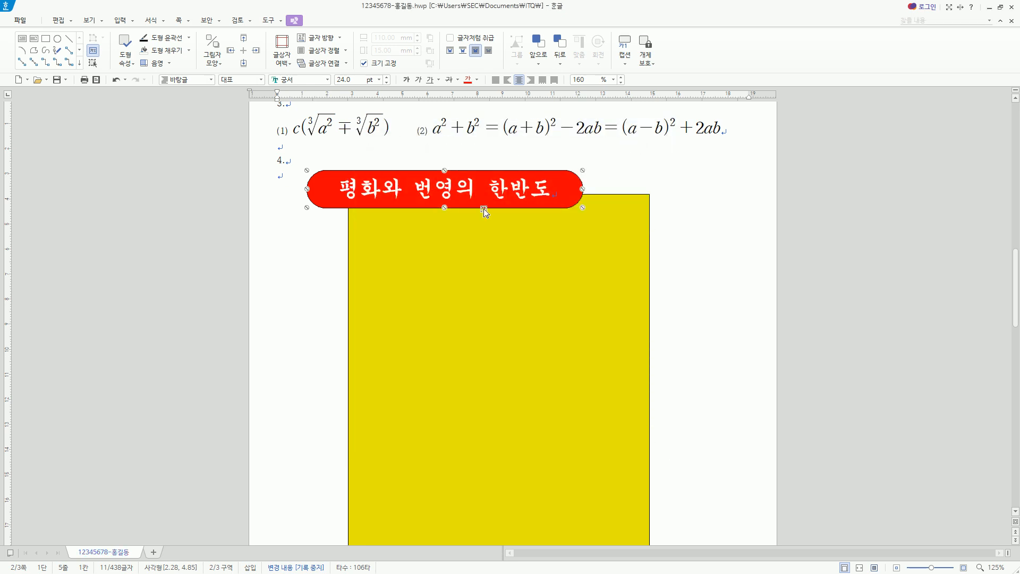
Step: Move the red title text box onto the yellow rectangle's upper edge, centred across the rectangle's width
drag(484, 211, 540, 214)
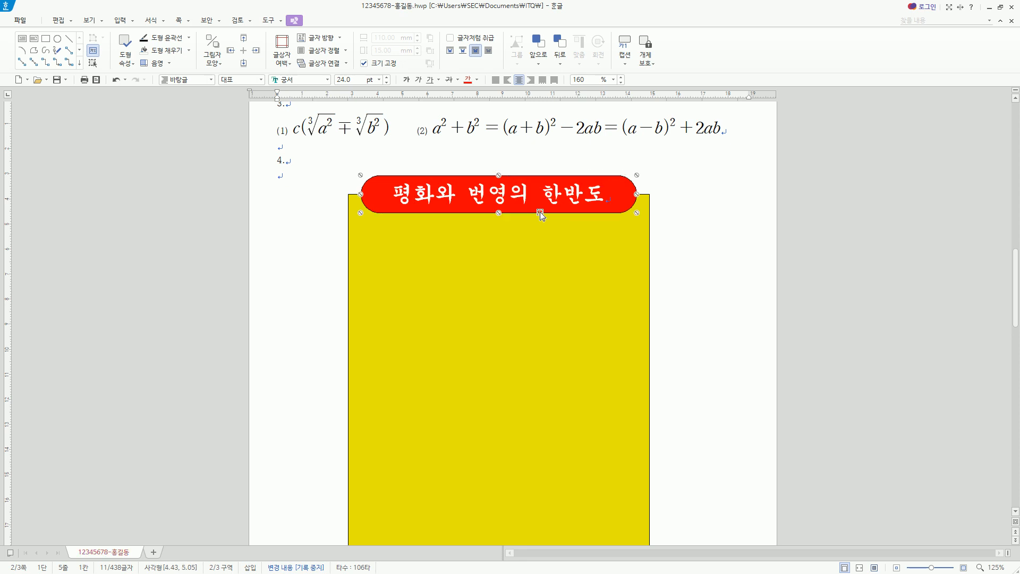
click(336, 231)
drag(346, 193, 642, 529)
drag(364, 169, 636, 212)
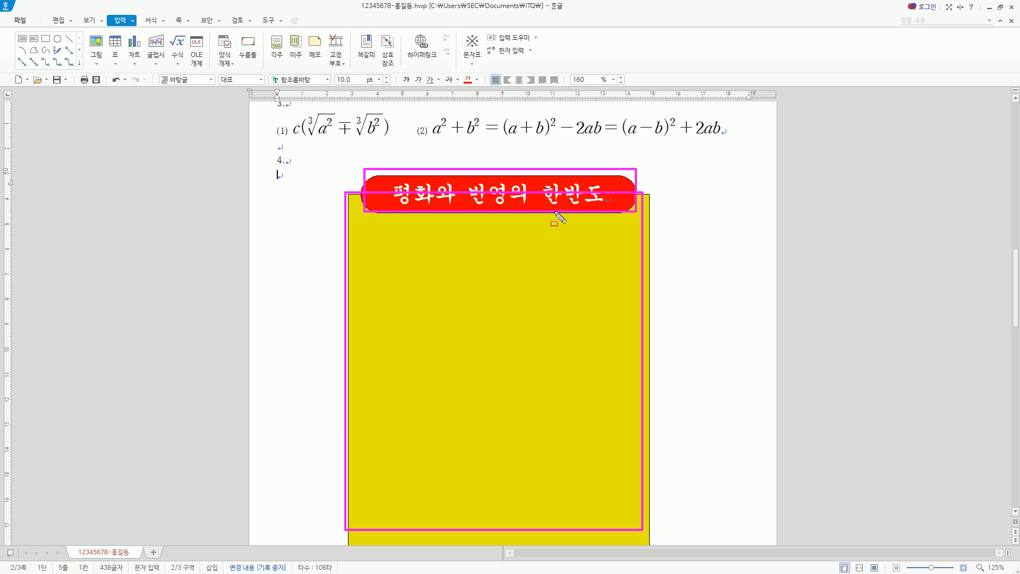
key(Escape)
drag(356, 188, 360, 207)
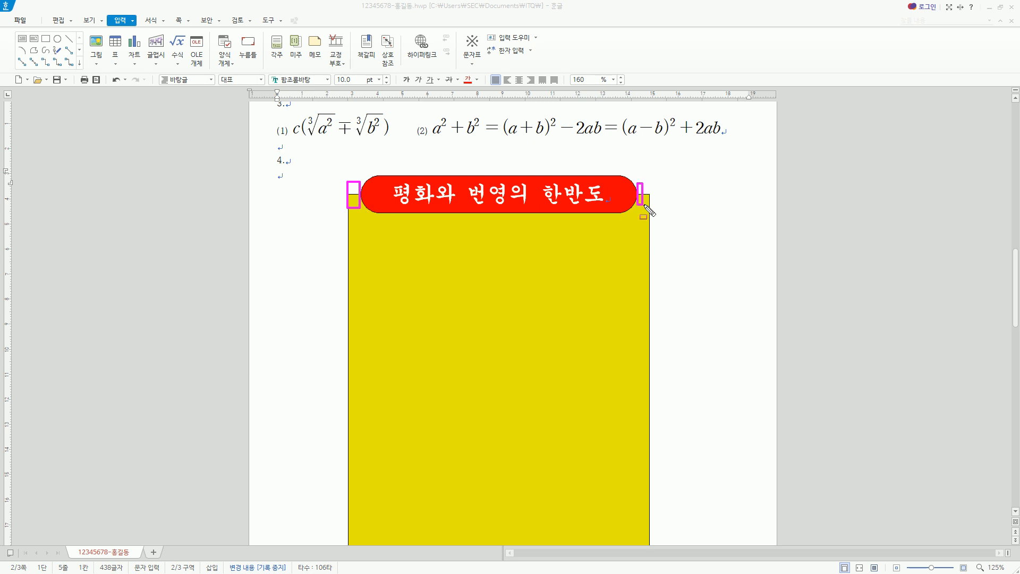
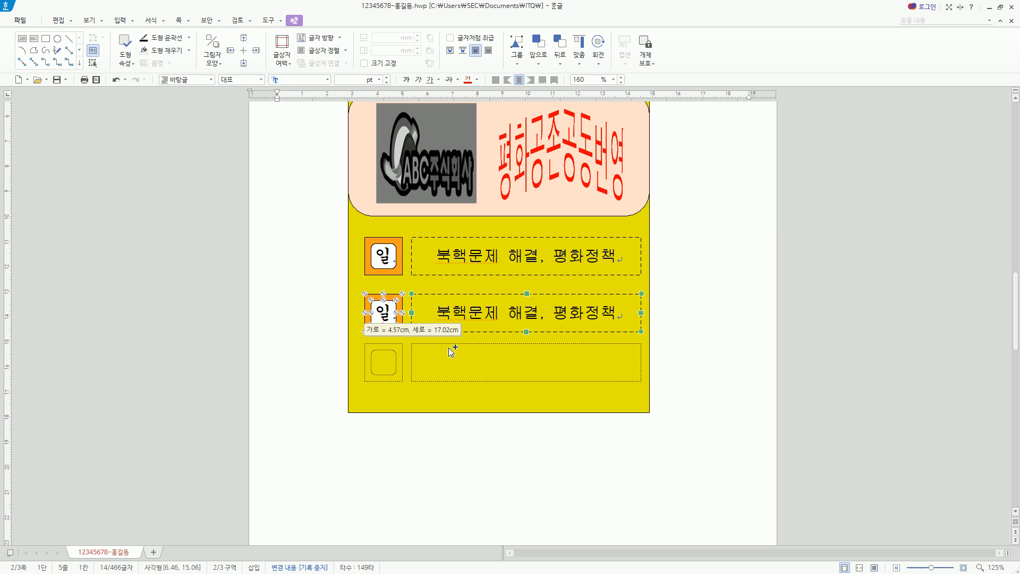
Step: Duplicate the second row's number badge and dashed text box straight below it as an evenly spaced third row
drag(451, 351, 456, 357)
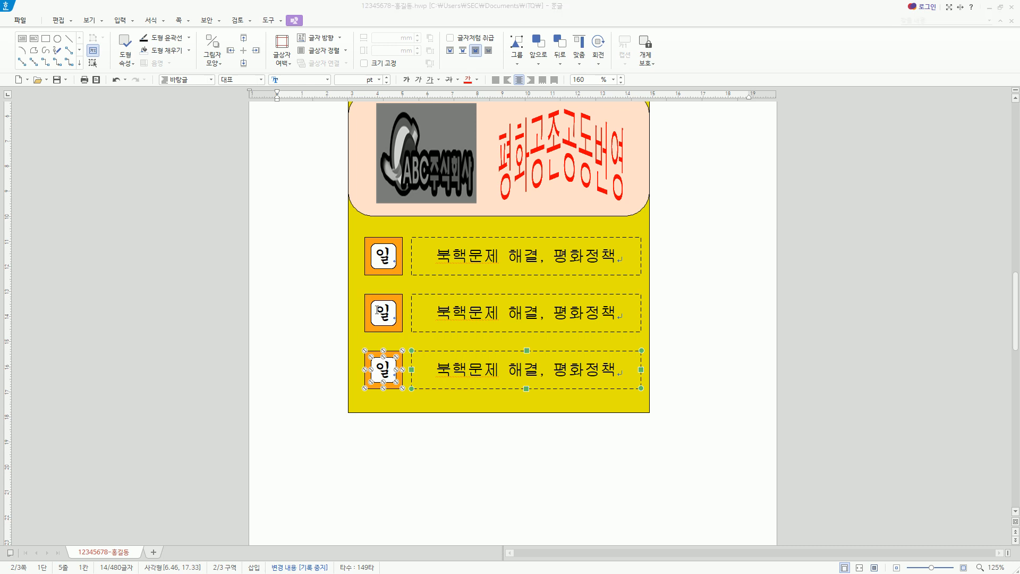
drag(378, 305, 386, 324)
drag(379, 365, 395, 379)
drag(425, 363, 536, 376)
drag(458, 302, 516, 320)
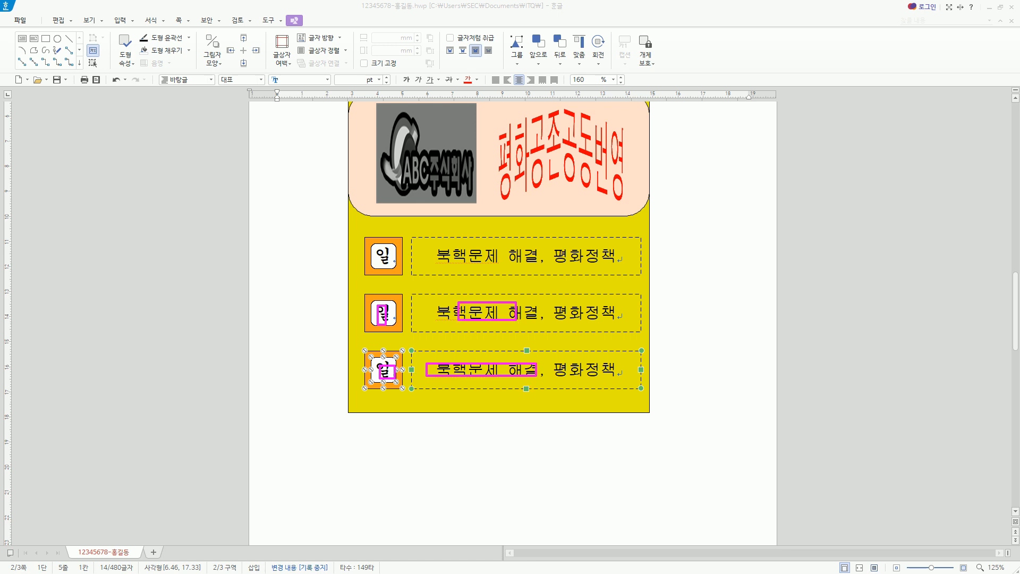
key(Escape)
Step: Change the second row's badge text to 이 and the third row's badge text to 삼
drag(375, 313, 453, 325)
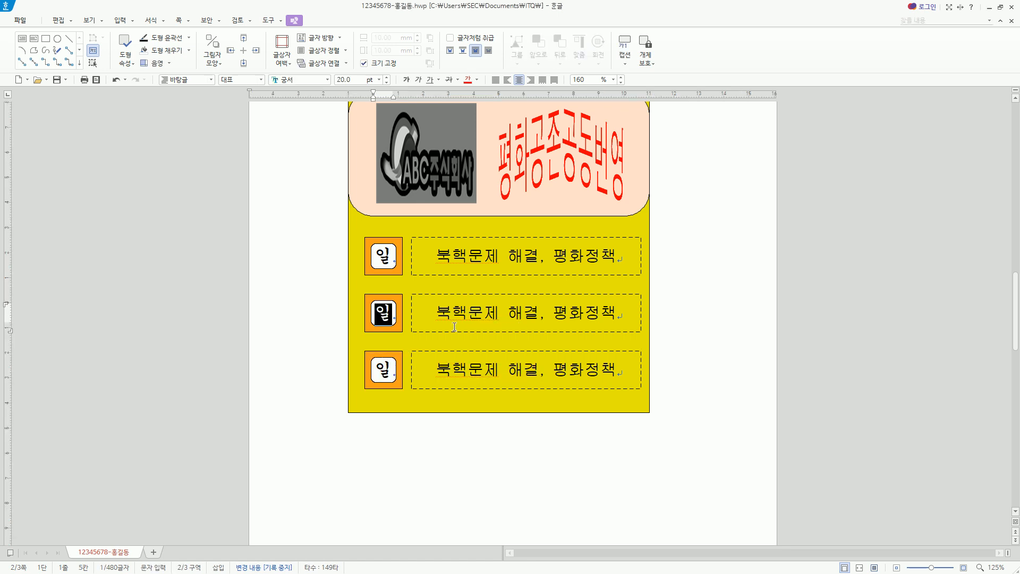
text(ㅇㅣ)
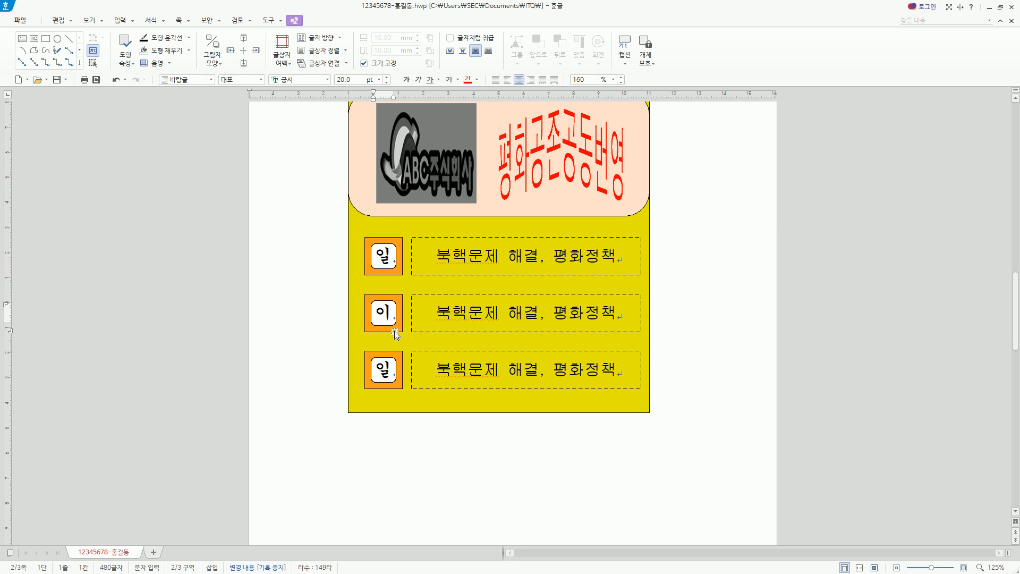
click(379, 367)
drag(379, 366, 419, 395)
text(삼)
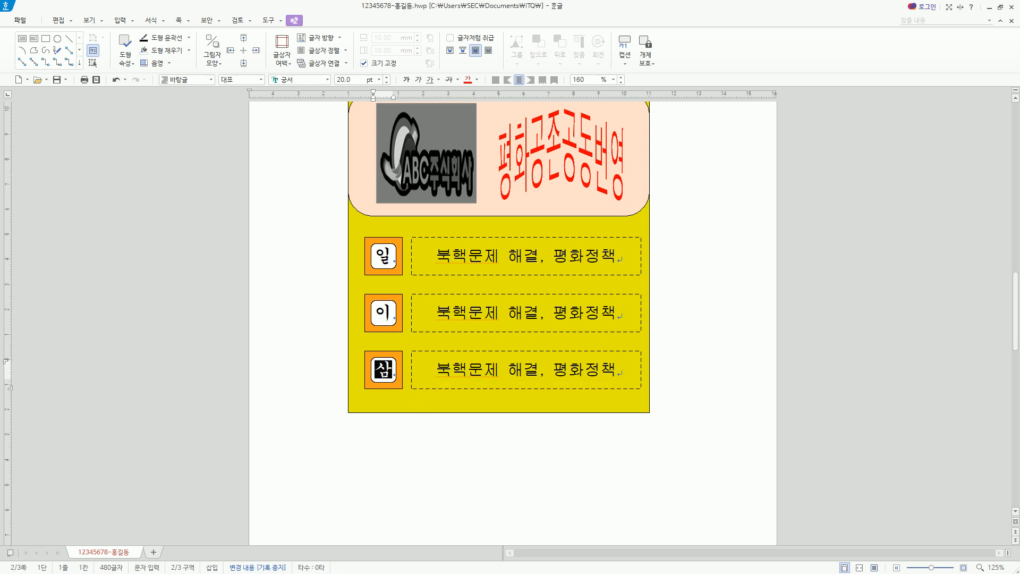
Step: Replace the second row's dashed box text with 지속 가능한 남북관계 발전
double_click(480, 314)
triple_click(493, 318)
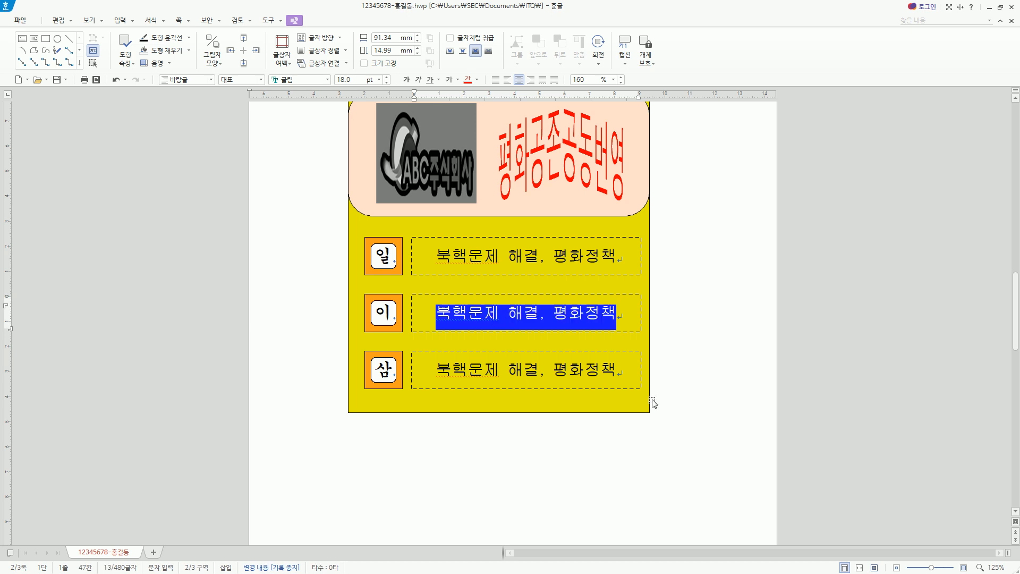
text(지속 가능한)
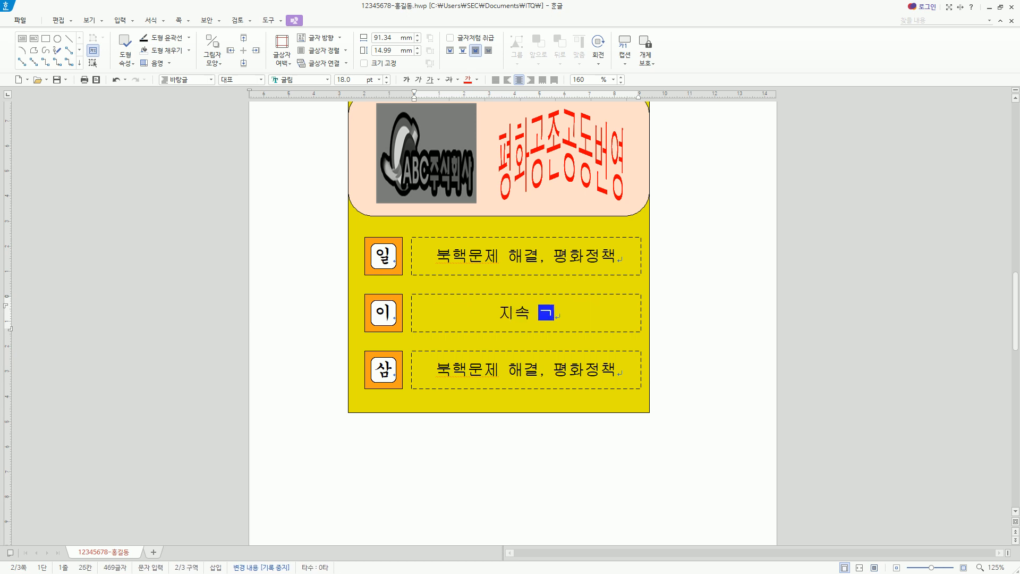
text( 나)
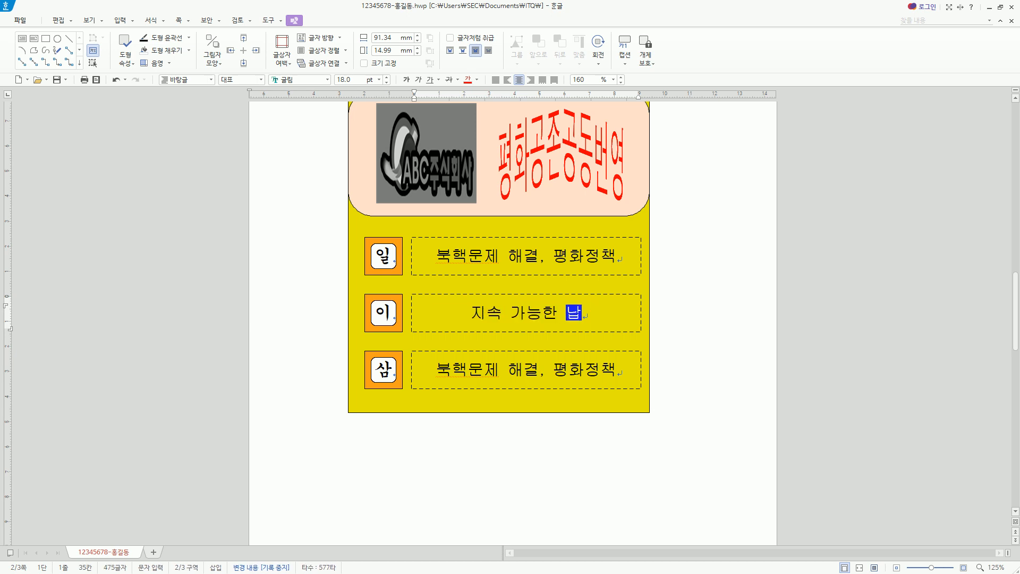
text(부)
text(관계 발전)
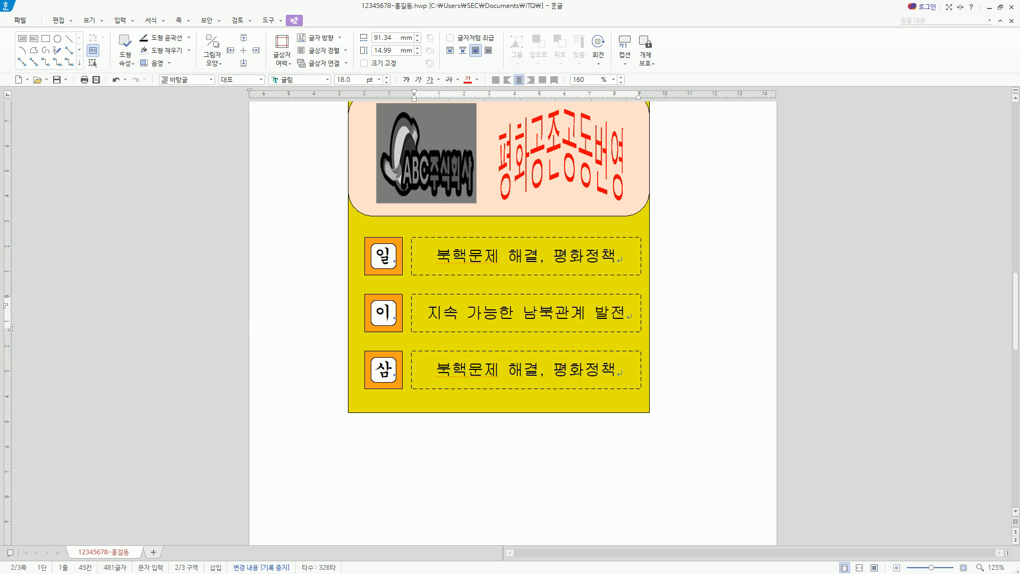
Step: Replace the third row's dashed box text with 한반도 경제 공동체 구현
triple_click(512, 389)
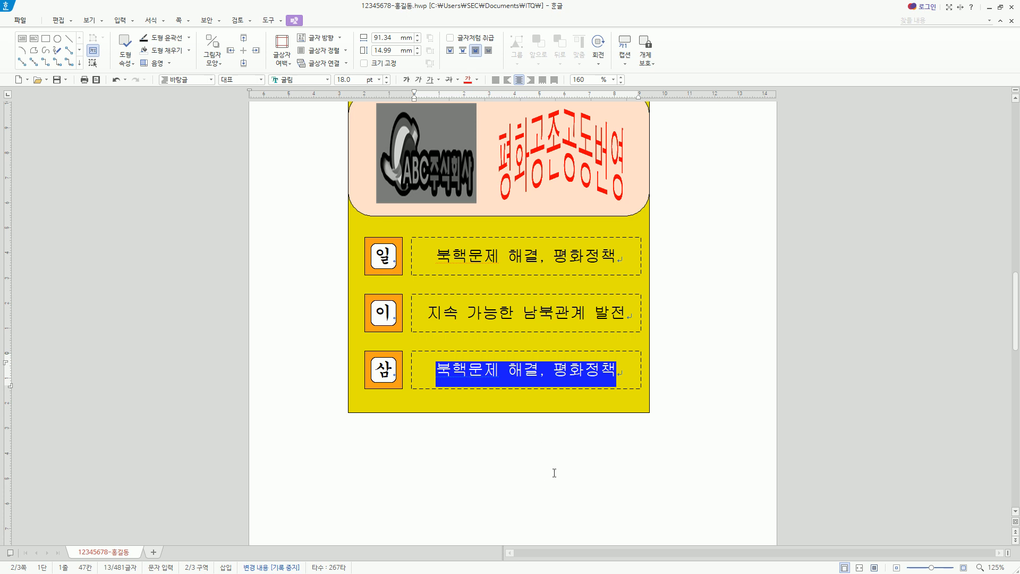
text(한)
text(반도 겨)
text(경제)
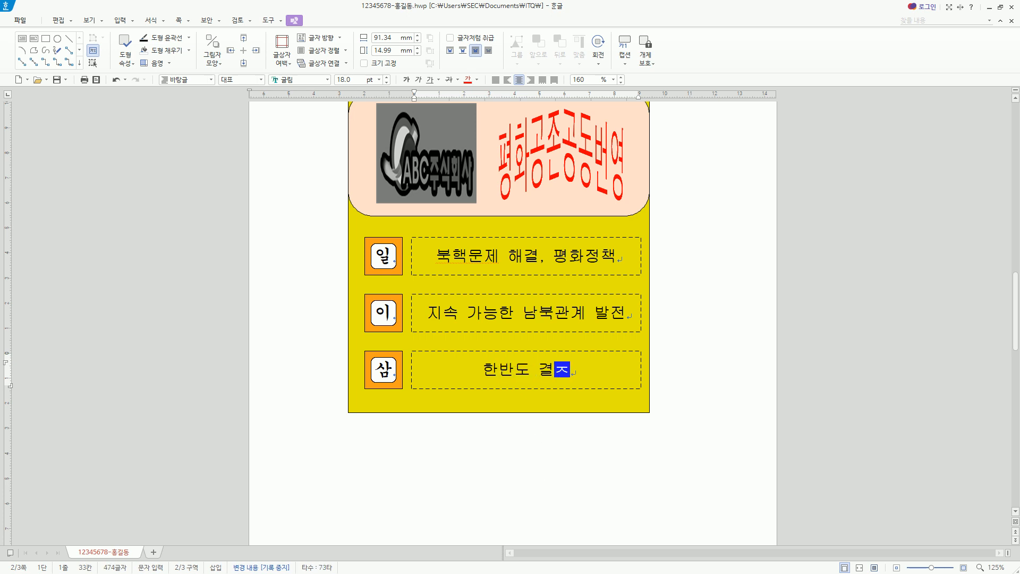
text( 공도체 구)
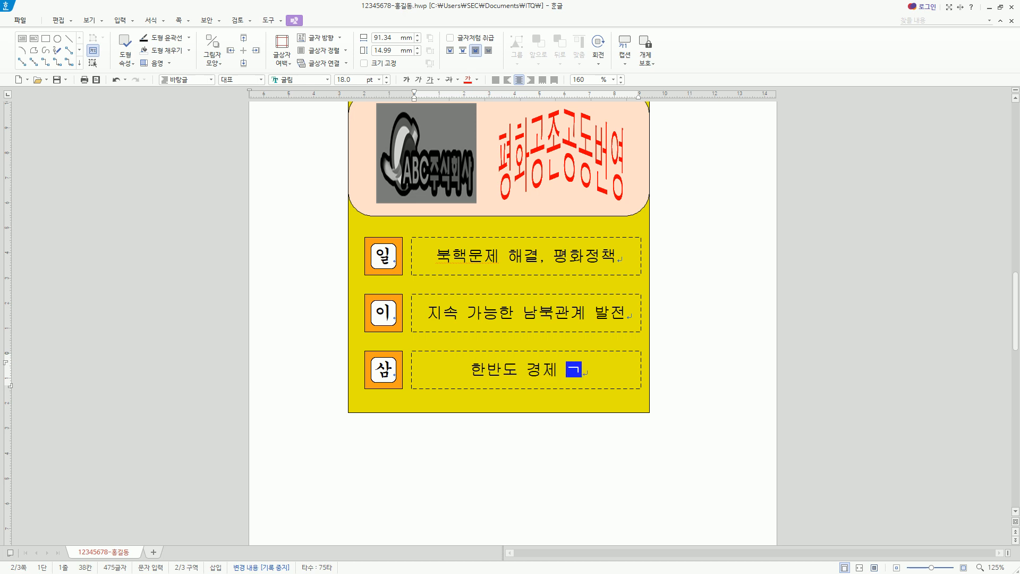
text(현)
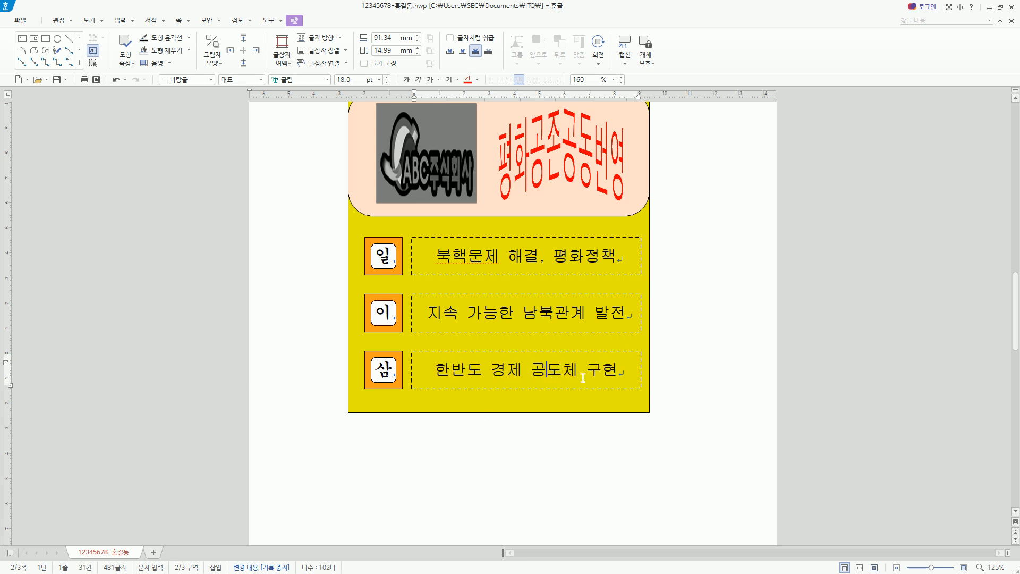
key(Delete)
text(동)
Step: Change the fill colour (면 색) of the square behind the 이 badge to light blue
click(366, 304)
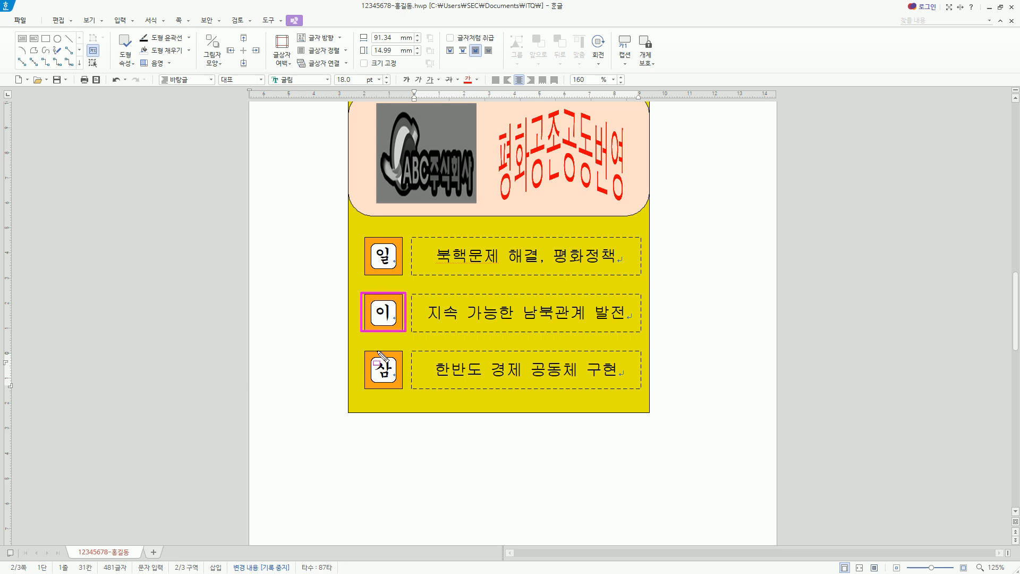
click(400, 310)
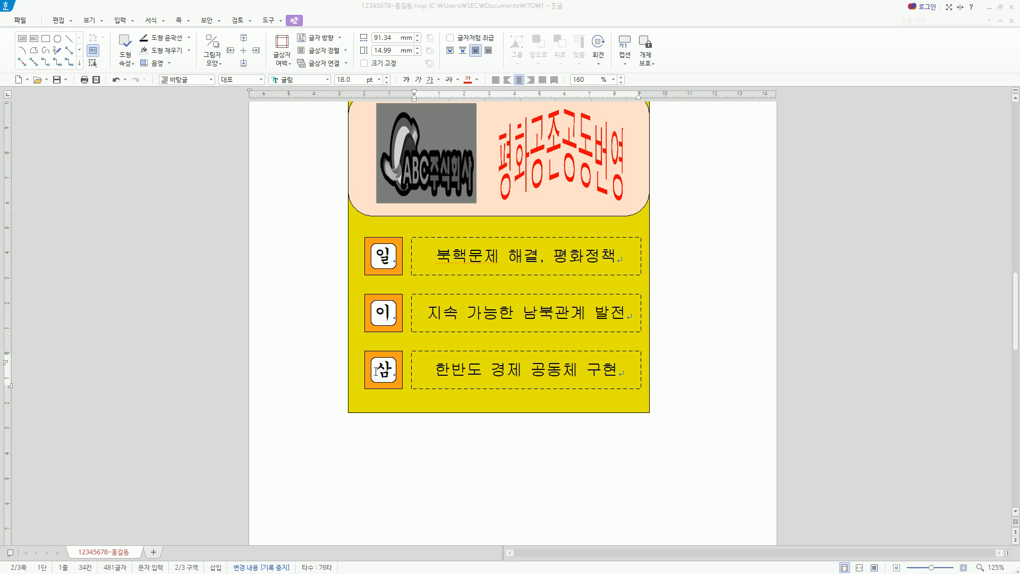
click(399, 294)
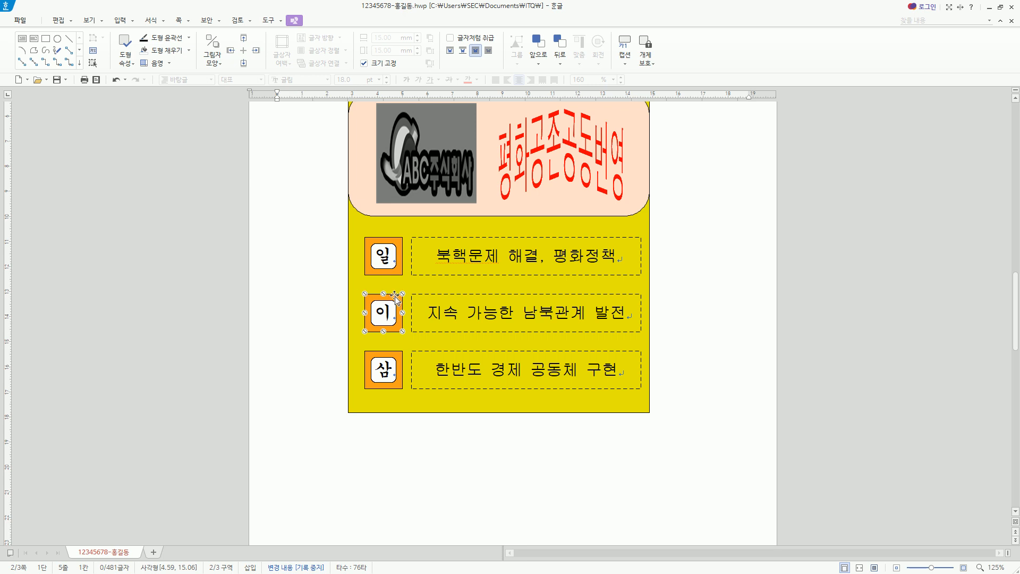
double_click(396, 299)
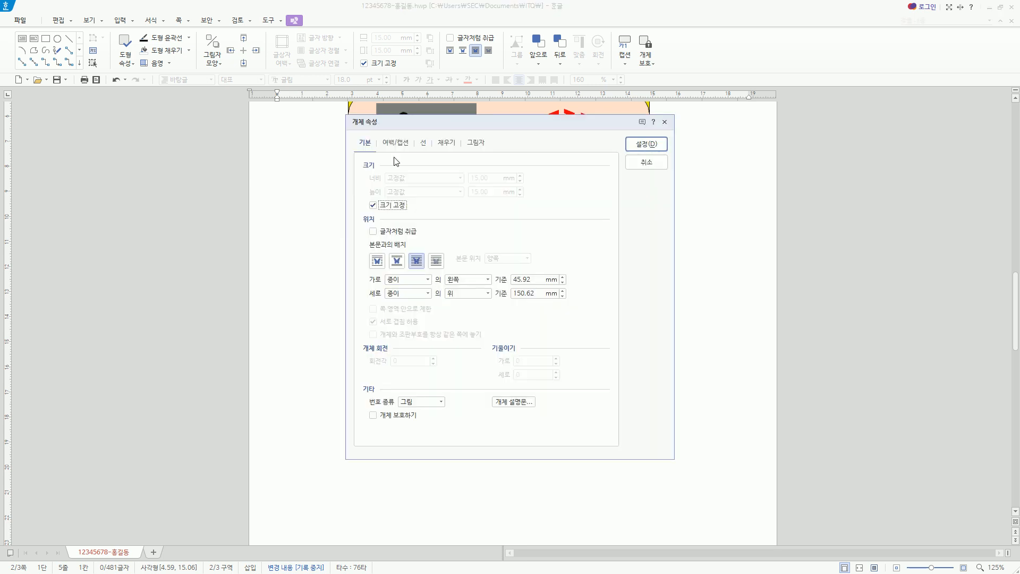
click(448, 145)
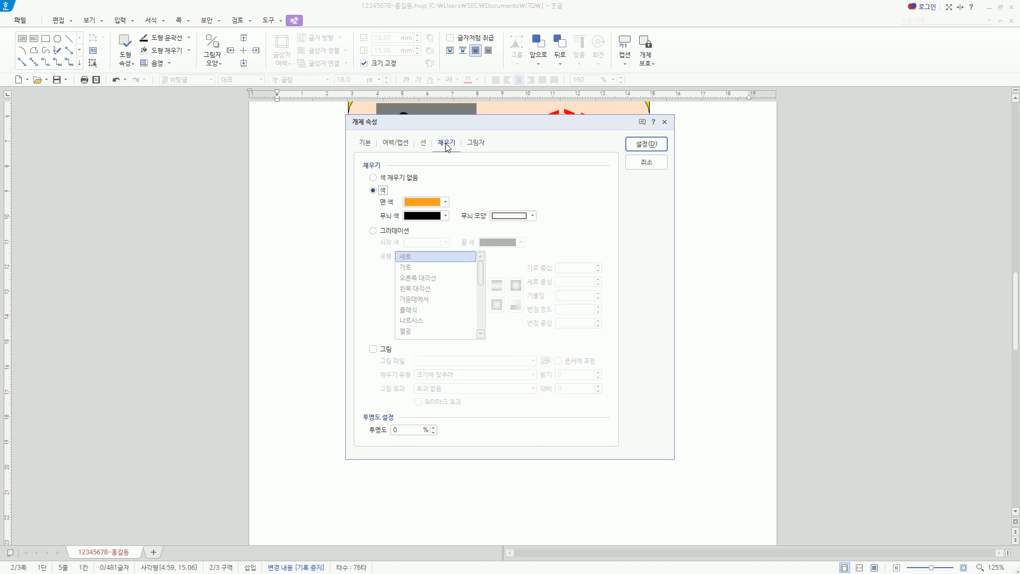
click(433, 201)
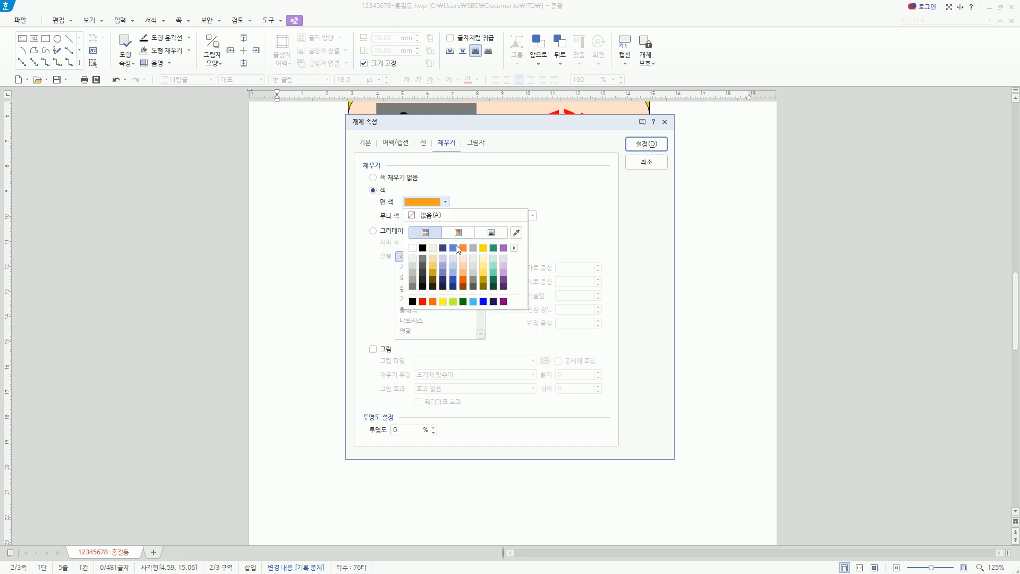
click(453, 263)
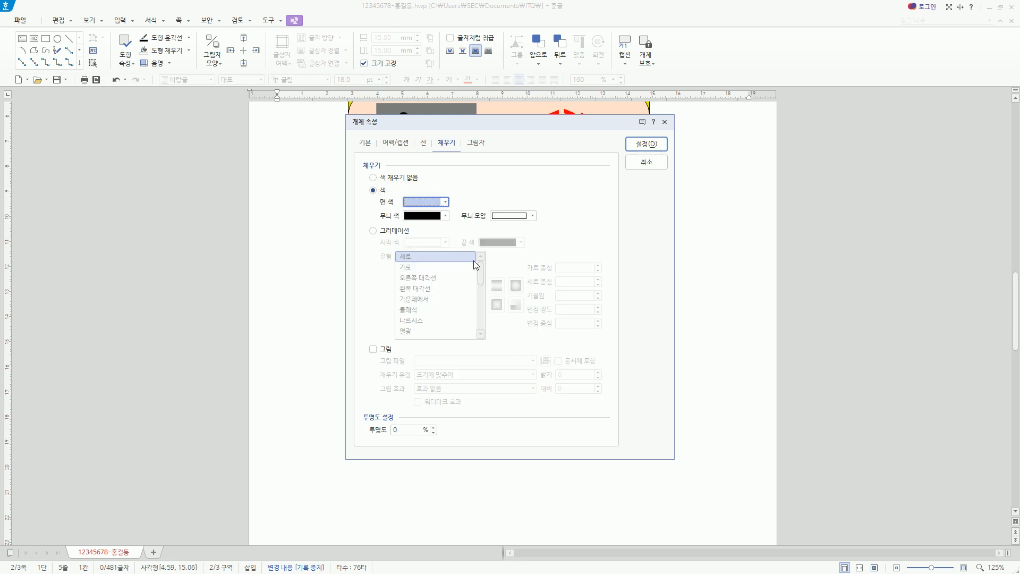
click(643, 144)
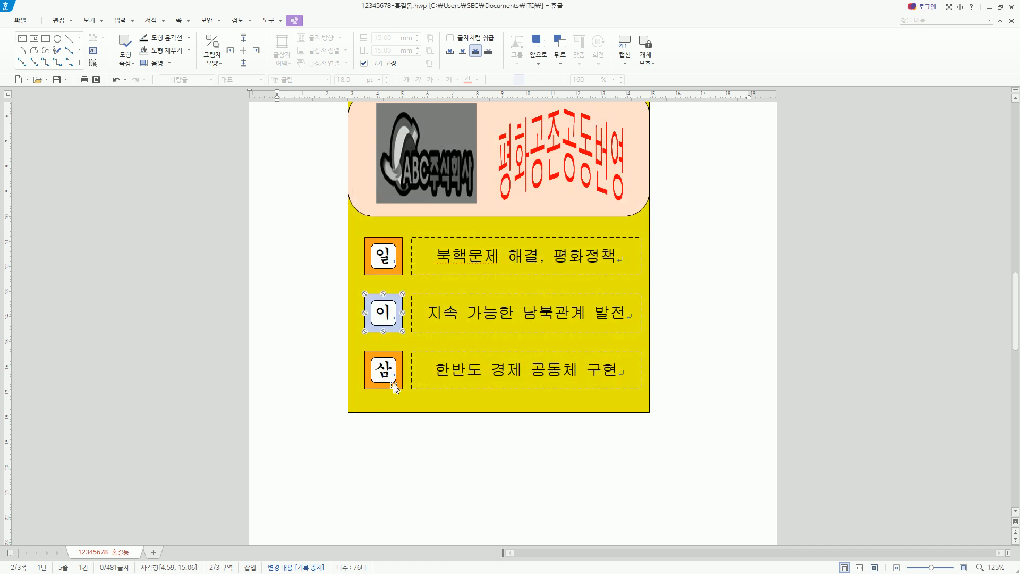
Step: Change the fill colour (면 색) of the square behind the 삼 badge to dark gold
click(392, 387)
double_click(393, 388)
click(426, 202)
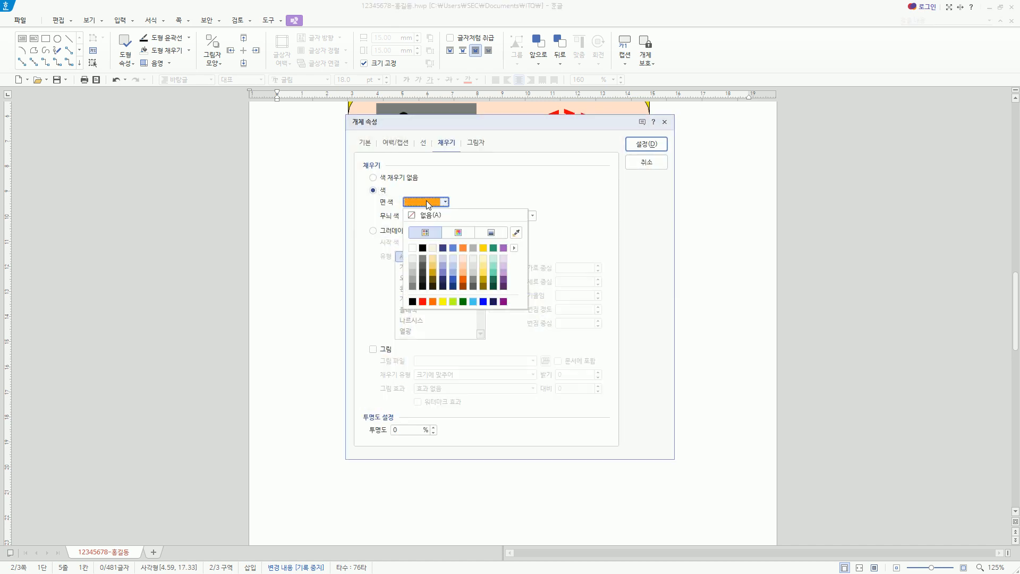
click(483, 280)
click(661, 148)
click(746, 351)
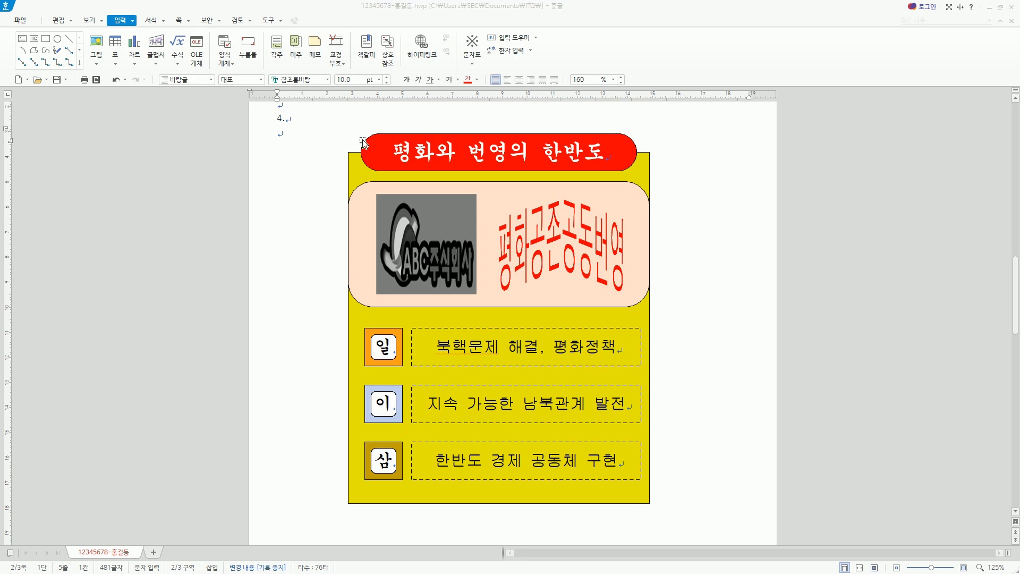
click(319, 120)
scroll(340, 143, up, 1)
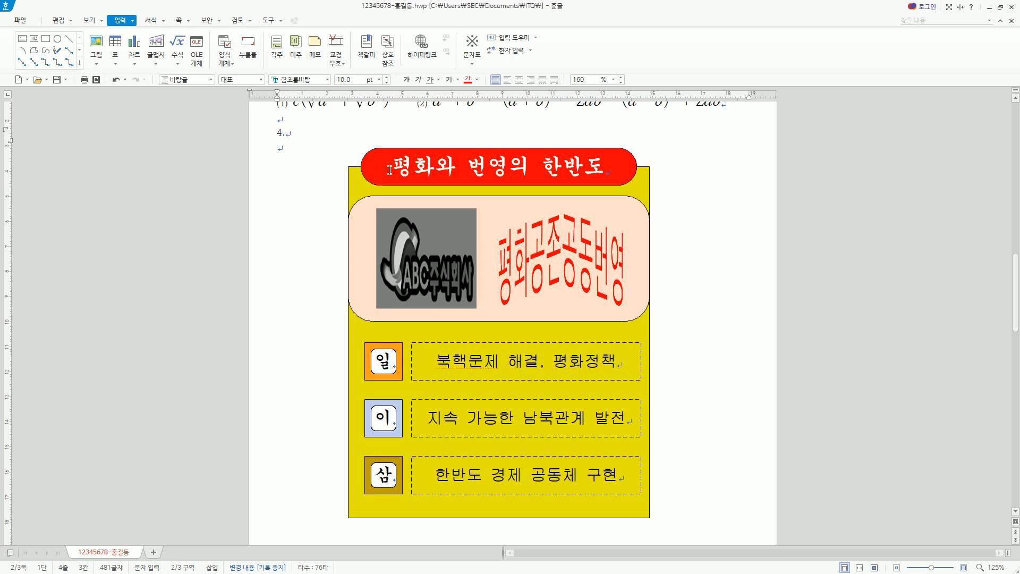
key(Down)
mouse_move(249, 127)
mouse_down()
mouse_move(786, 164)
mouse_move(781, 562)
mouse_up()
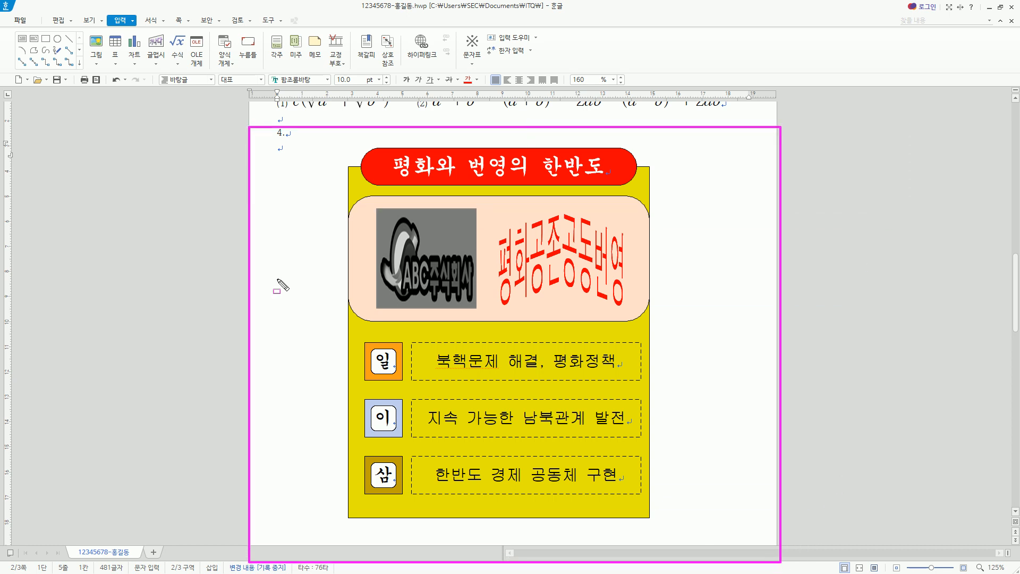
drag(271, 205, 337, 410)
mouse_move(674, 218)
mouse_down()
mouse_move(746, 442)
mouse_move(774, 456)
mouse_up()
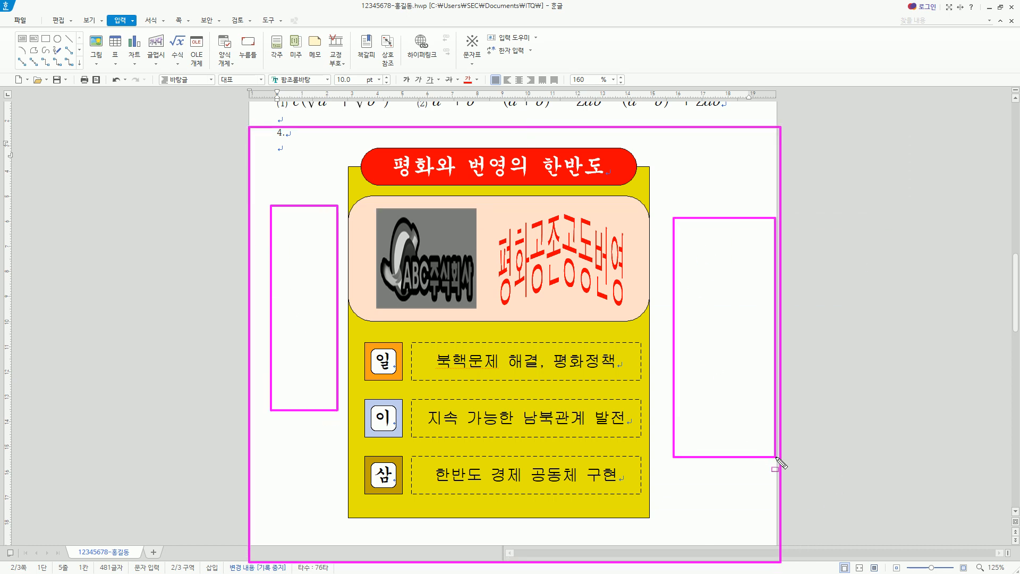
drag(349, 142, 650, 516)
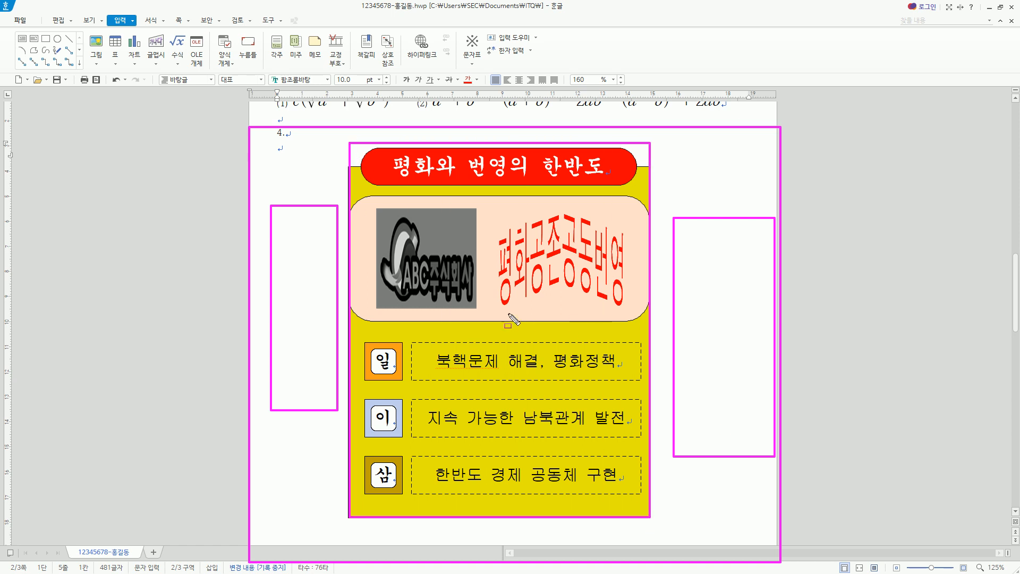
Step: Select all objects of the drawing together, including title, backgrounds, picture, word art, badges and text boxes, and shift them about 7 mm right to centre them on the page
click(396, 164)
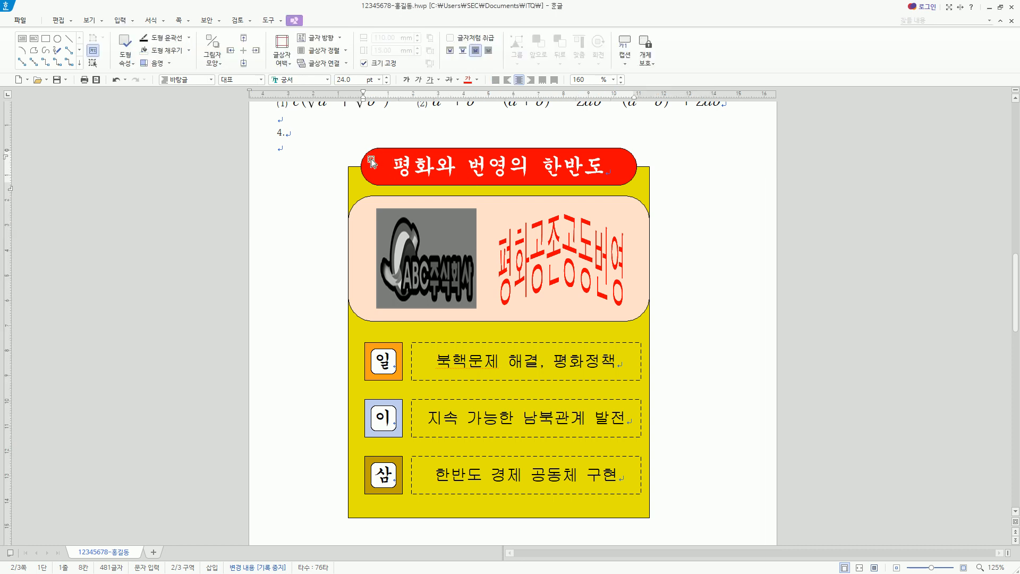
click(350, 181)
shift+click(356, 240)
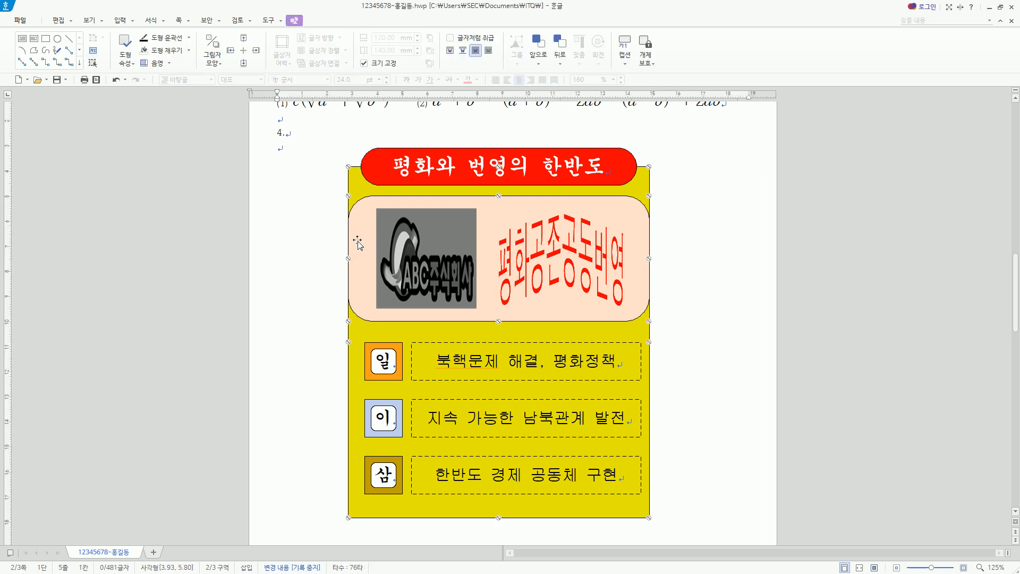
shift+click(408, 236)
shift+click(524, 253)
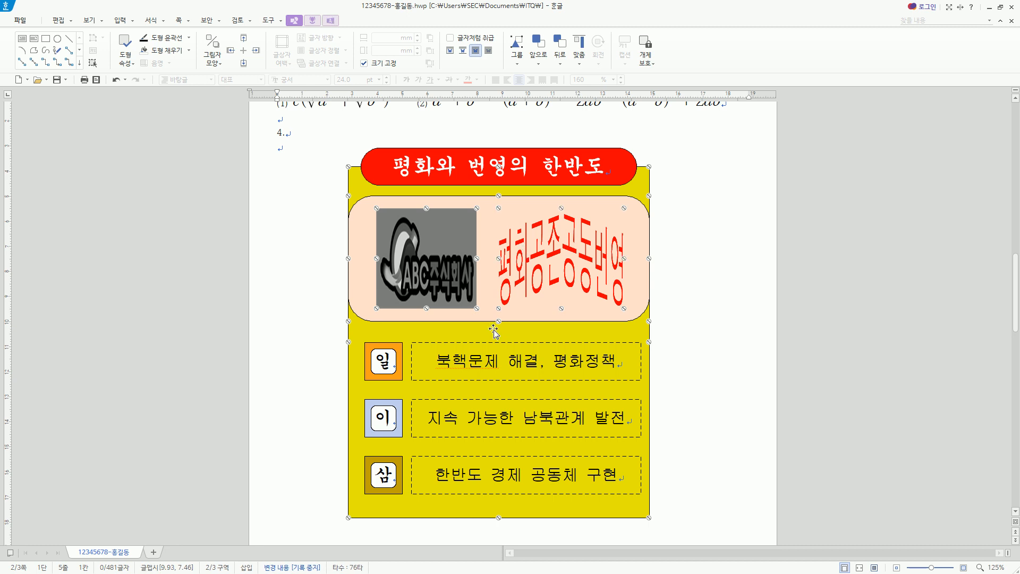
shift+click(393, 362)
shift+click(396, 346)
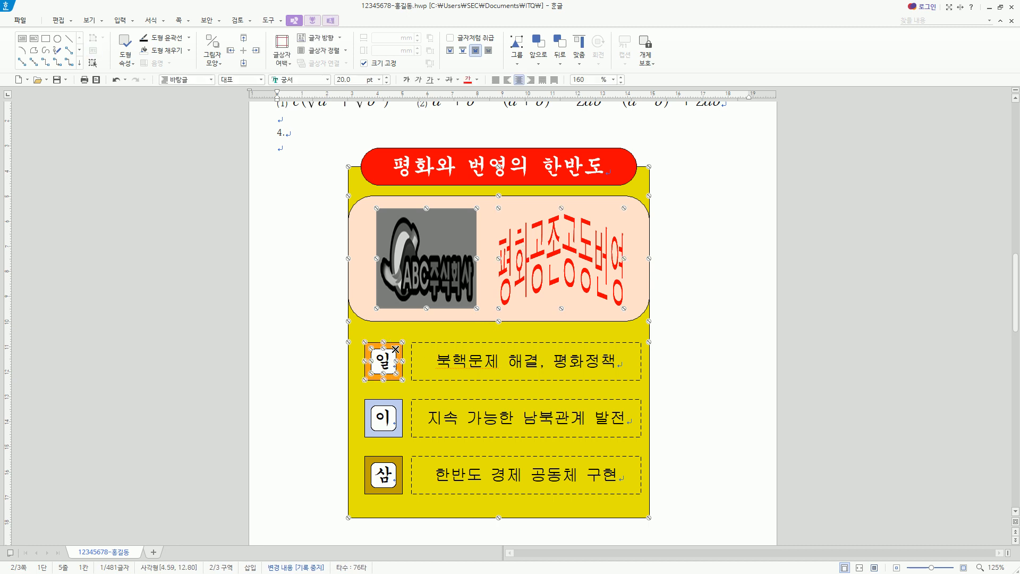
shift+click(388, 408)
shift+click(388, 410)
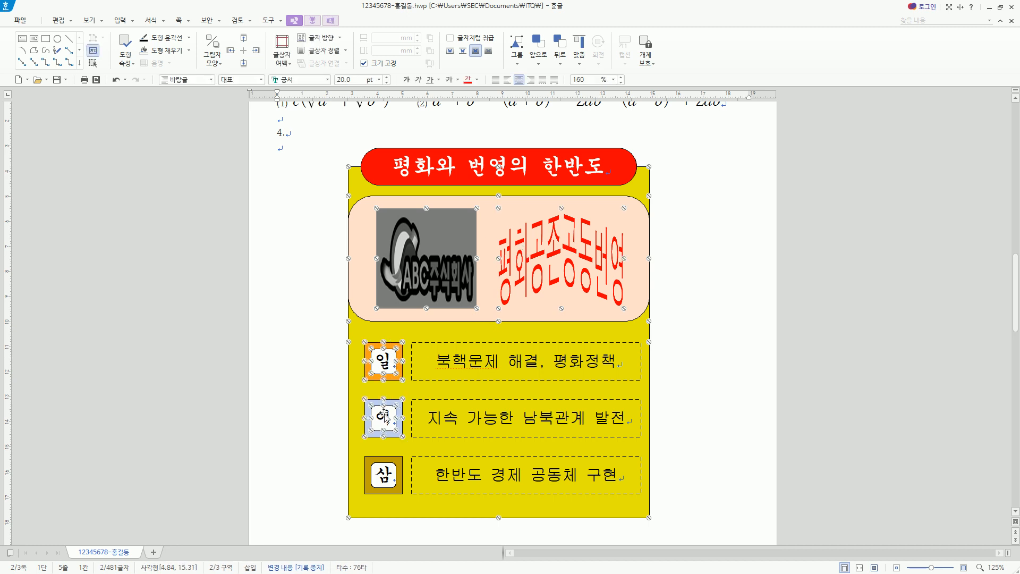
shift+click(392, 458)
shift+click(392, 468)
shift+click(462, 465)
shift+click(456, 416)
shift+click(486, 355)
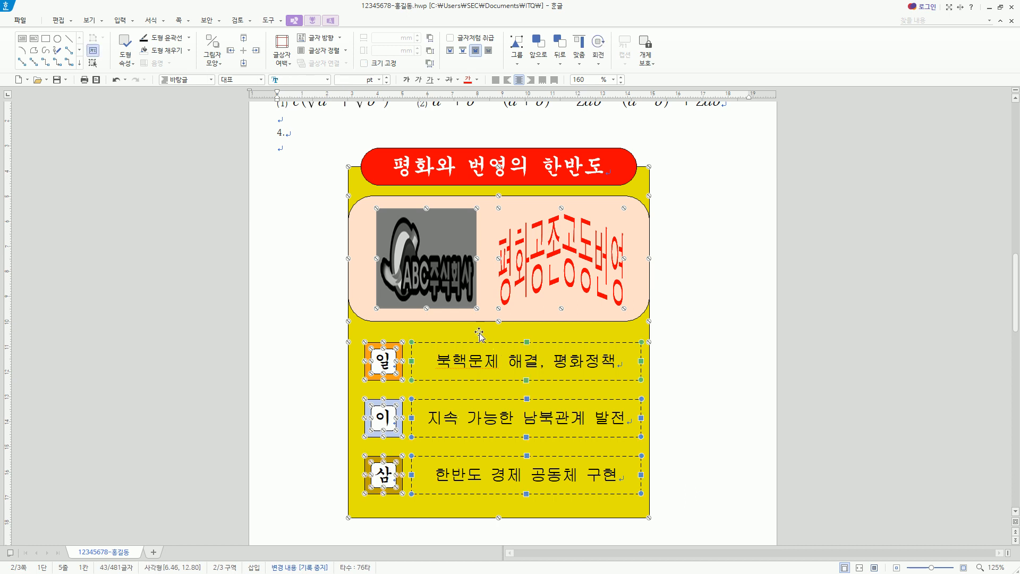
drag(491, 318, 521, 313)
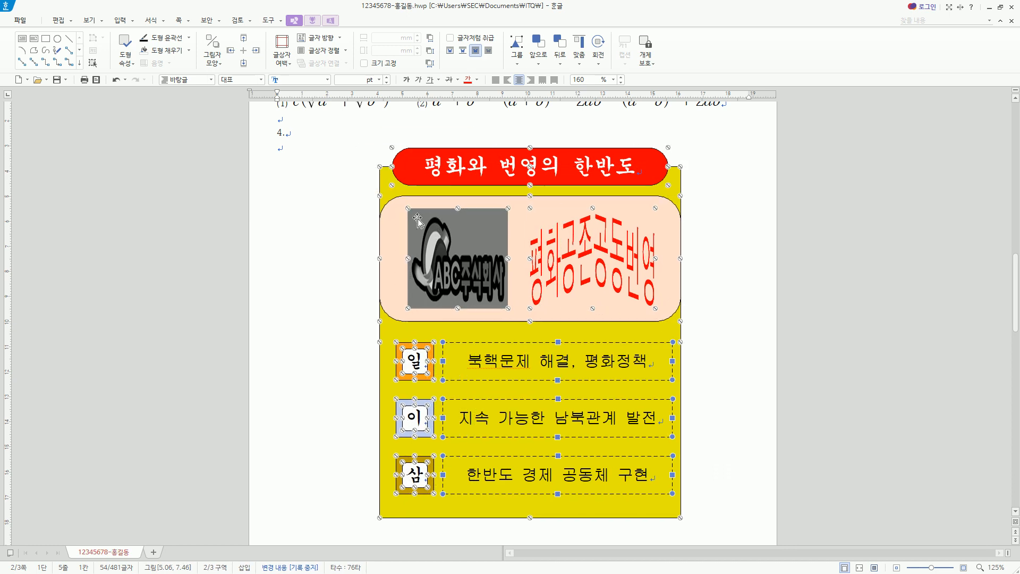
mouse_move(418, 219)
mouse_down()
mouse_move(430, 231)
mouse_move(420, 229)
mouse_up()
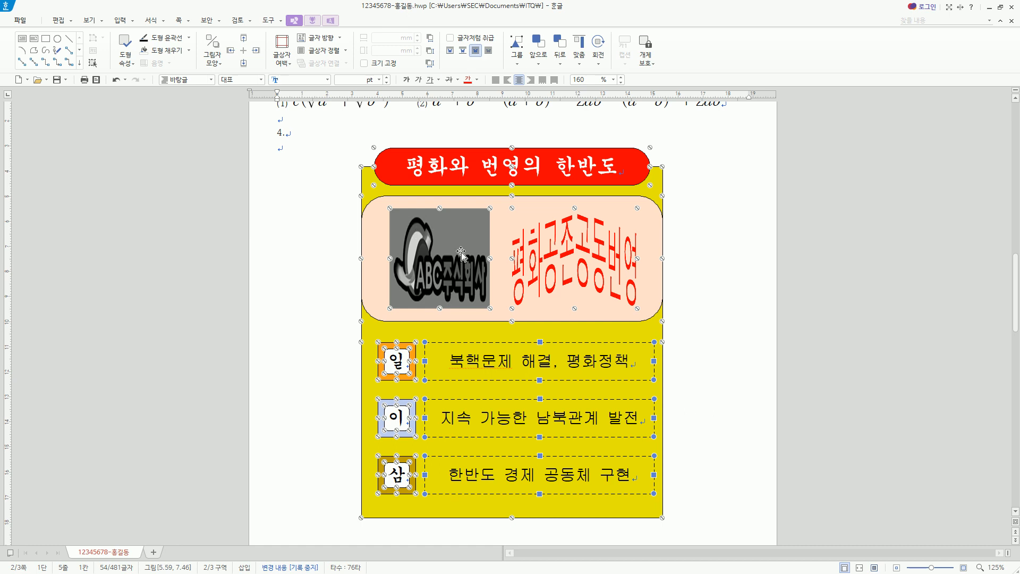
drag(583, 271, 586, 271)
click(722, 282)
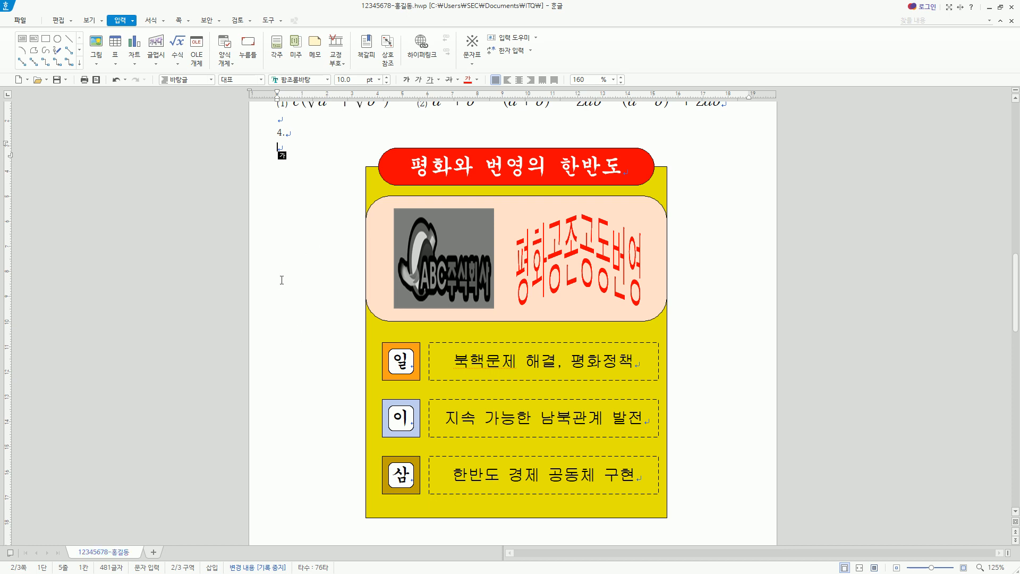
click(461, 182)
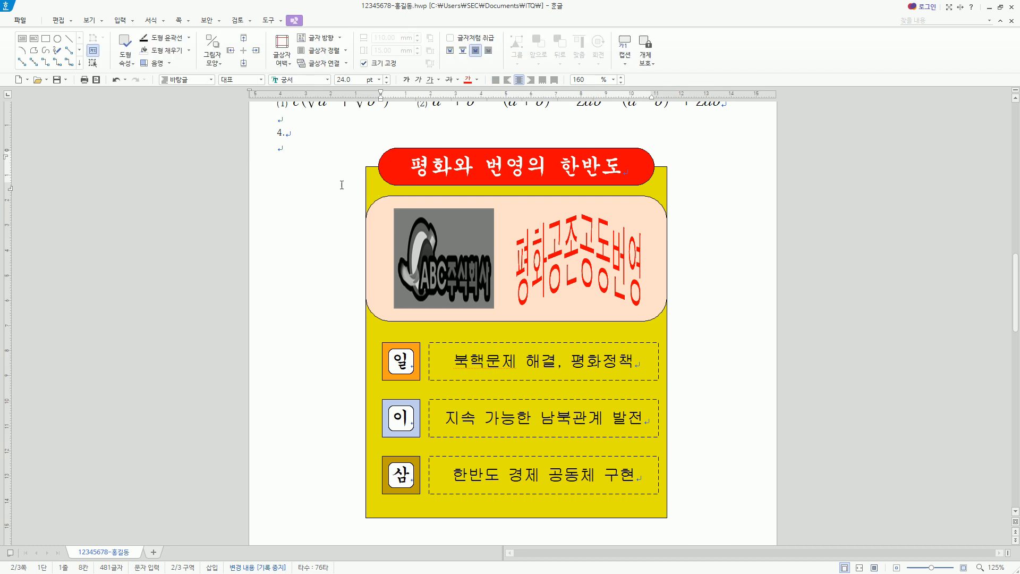
drag(346, 132, 686, 527)
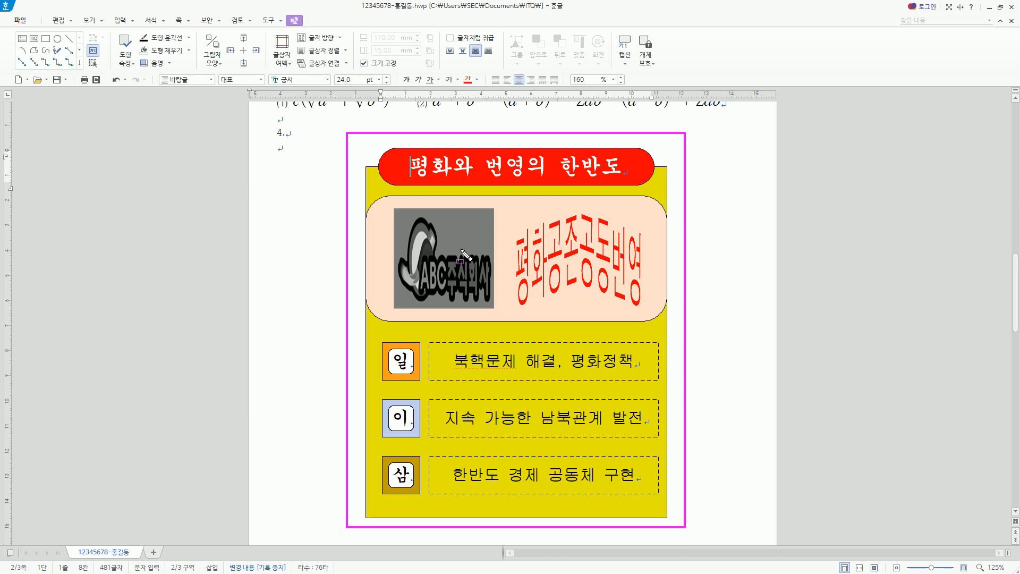
key(Escape)
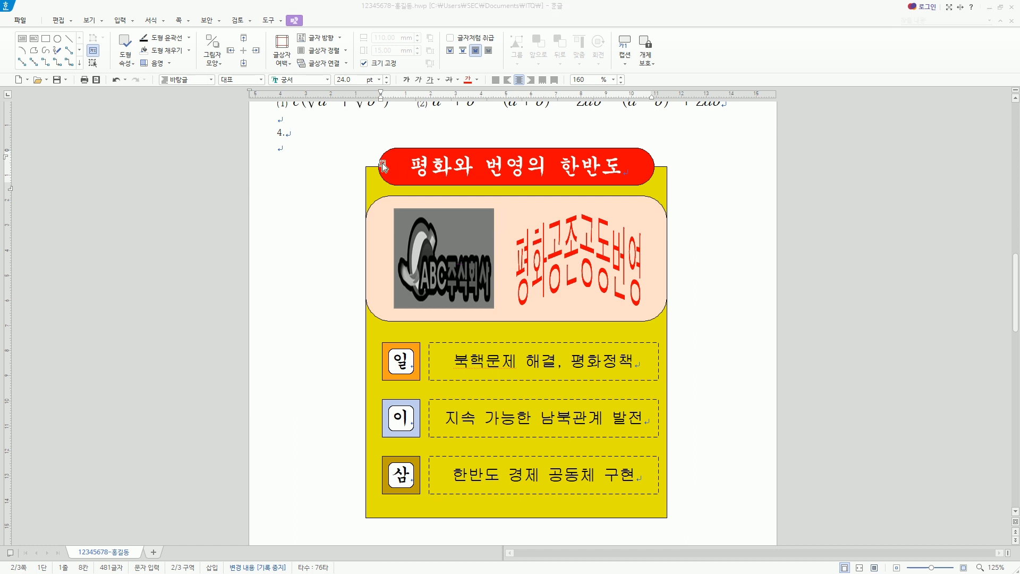
mouse_move(352, 130)
mouse_down()
mouse_move(417, 349)
mouse_move(646, 536)
mouse_move(687, 528)
mouse_up()
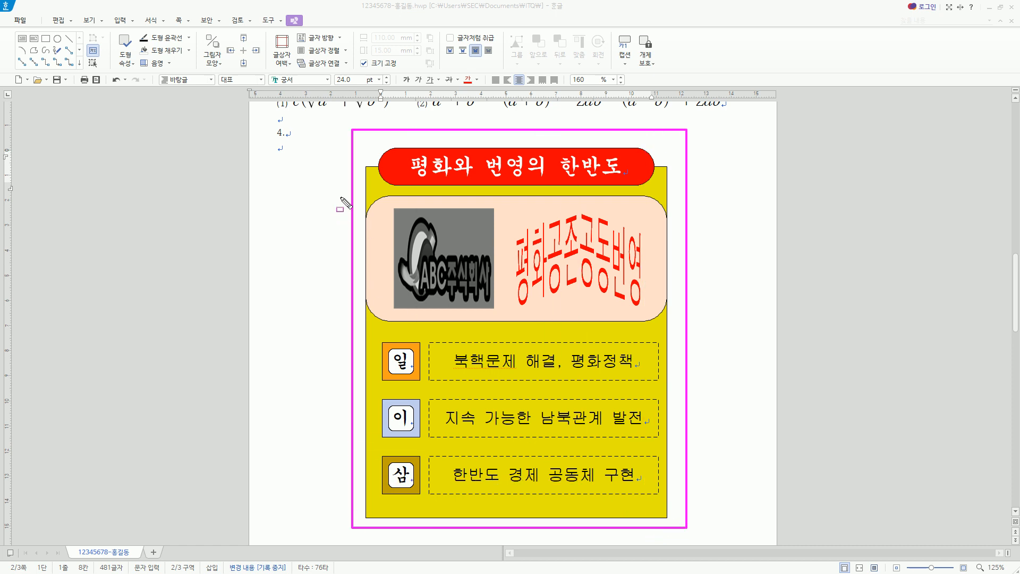
key(Escape)
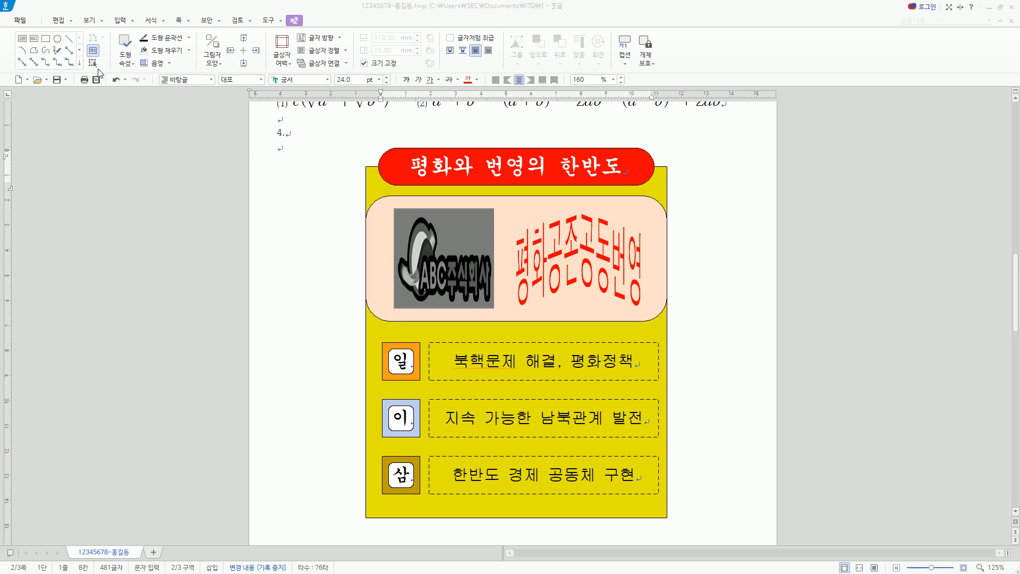
click(338, 186)
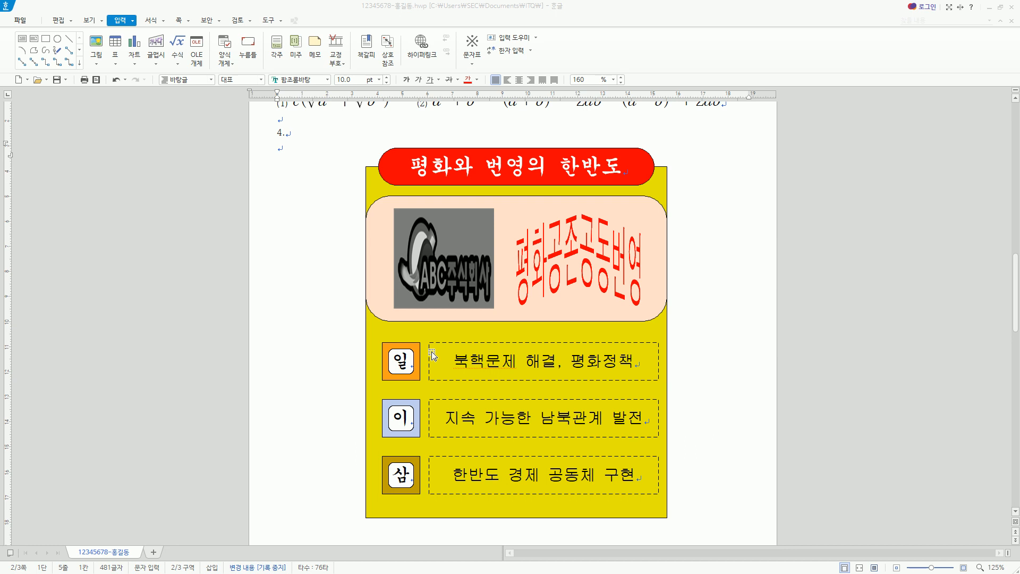
mouse_move(351, 136)
mouse_down()
mouse_move(372, 264)
mouse_move(678, 508)
mouse_up()
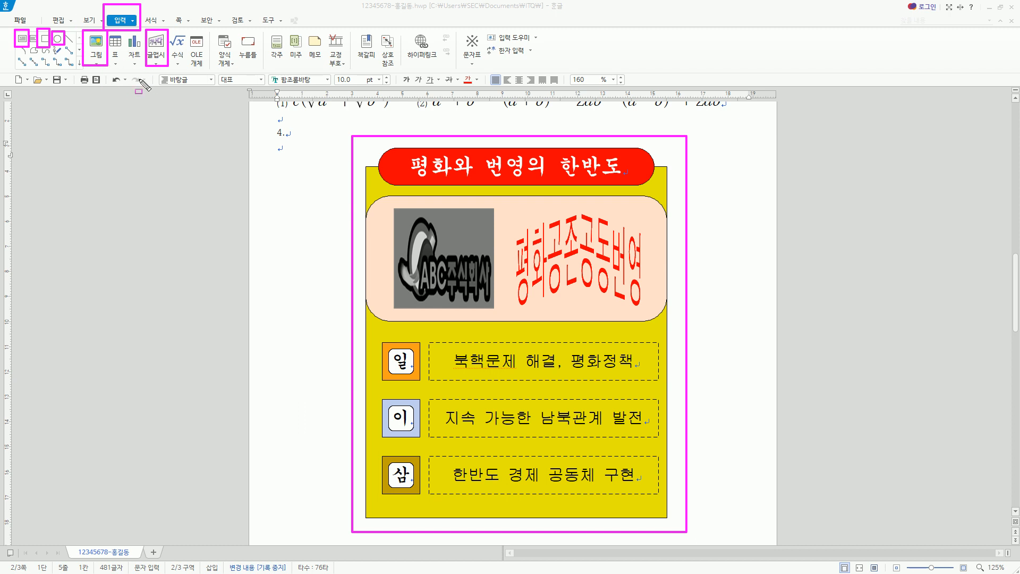
click(281, 179)
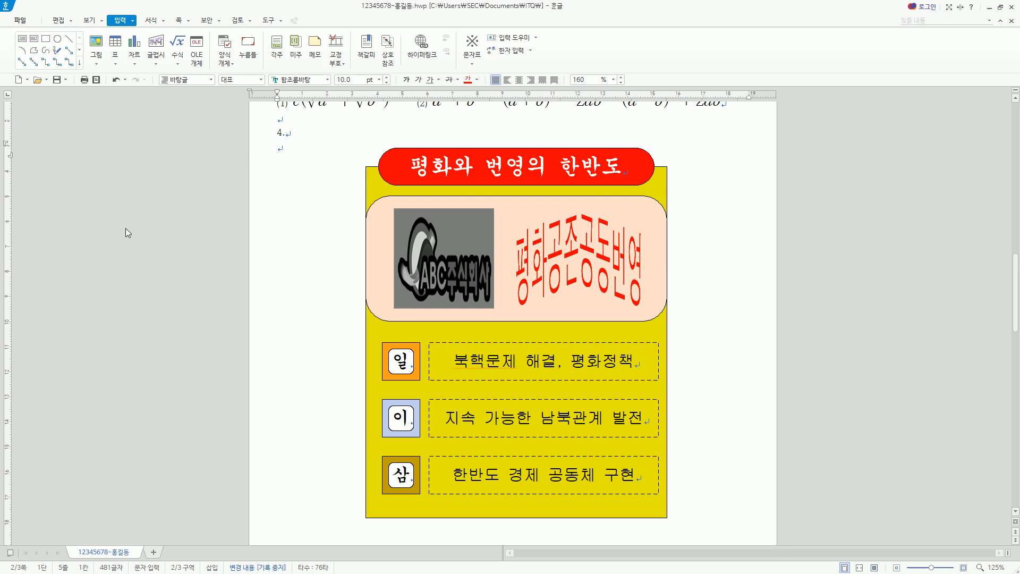